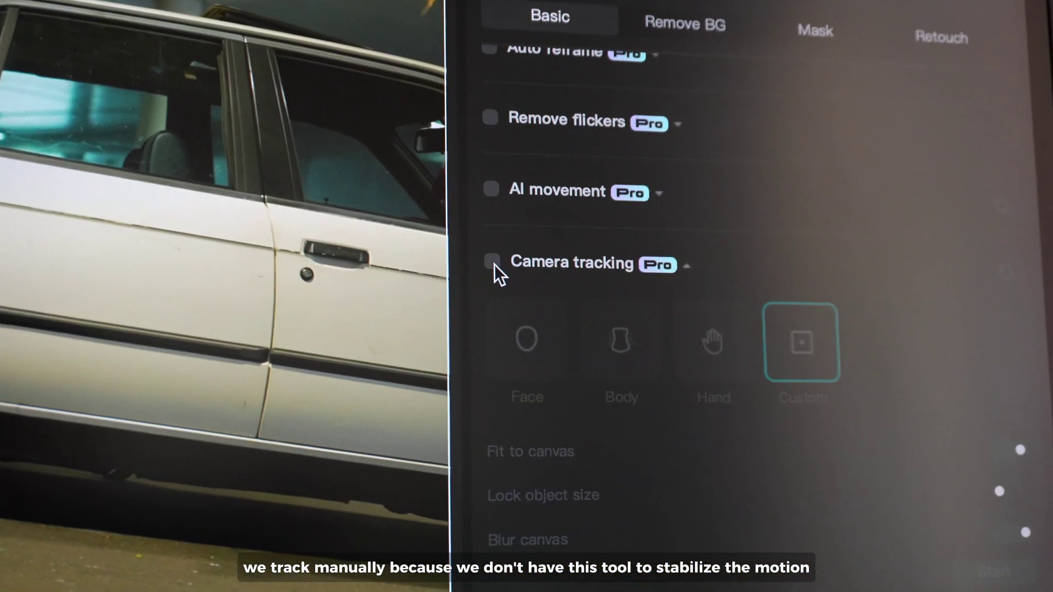
After the Camera tracking intro preview, return to the editor with CDK_1546.mp4 on the timeline.
click(510, 280)
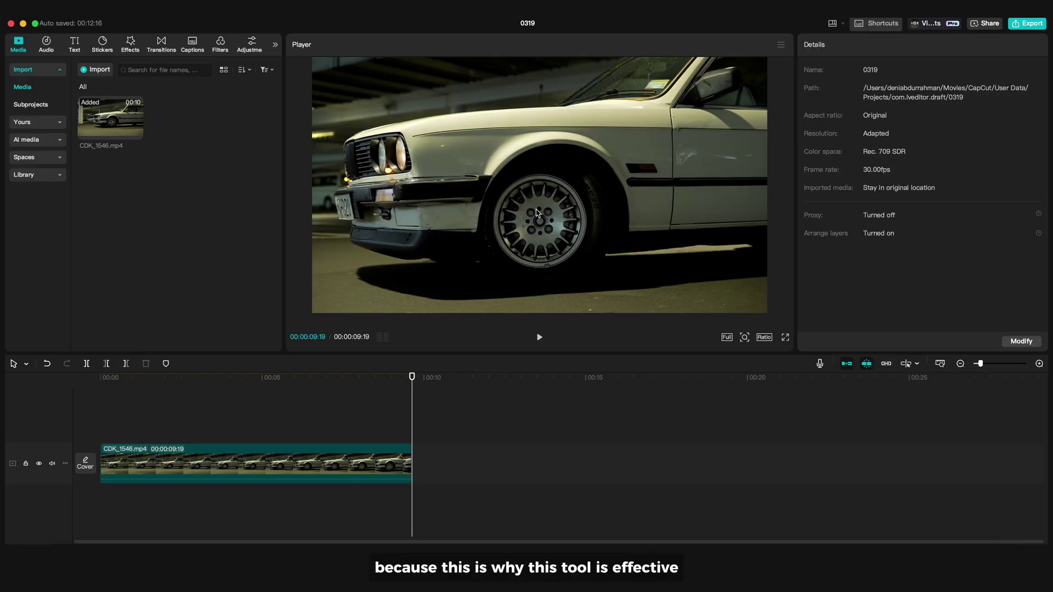
Tick Camera tracking for the CDK_1546.mp4 clip and move the playhead back to 00:00.
click(316, 455)
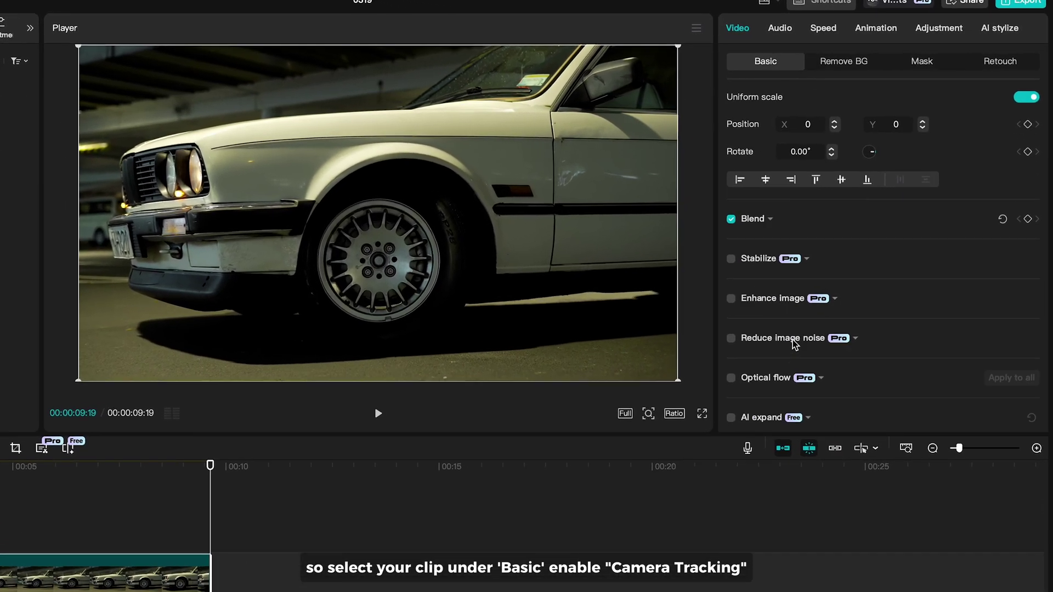
scroll(796, 343, down, 5)
scroll(795, 342, down, 5)
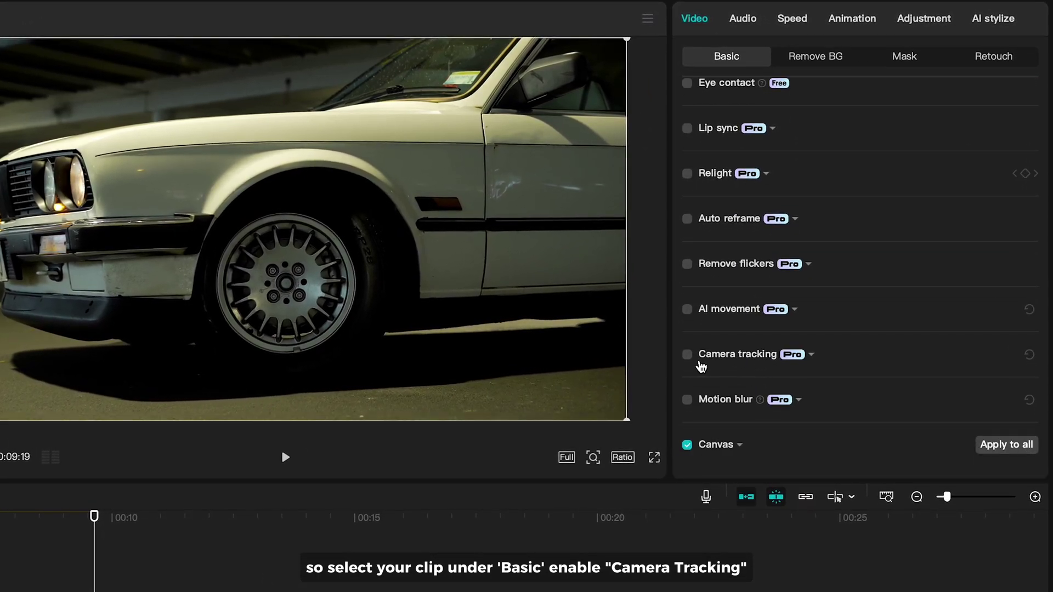
click(688, 355)
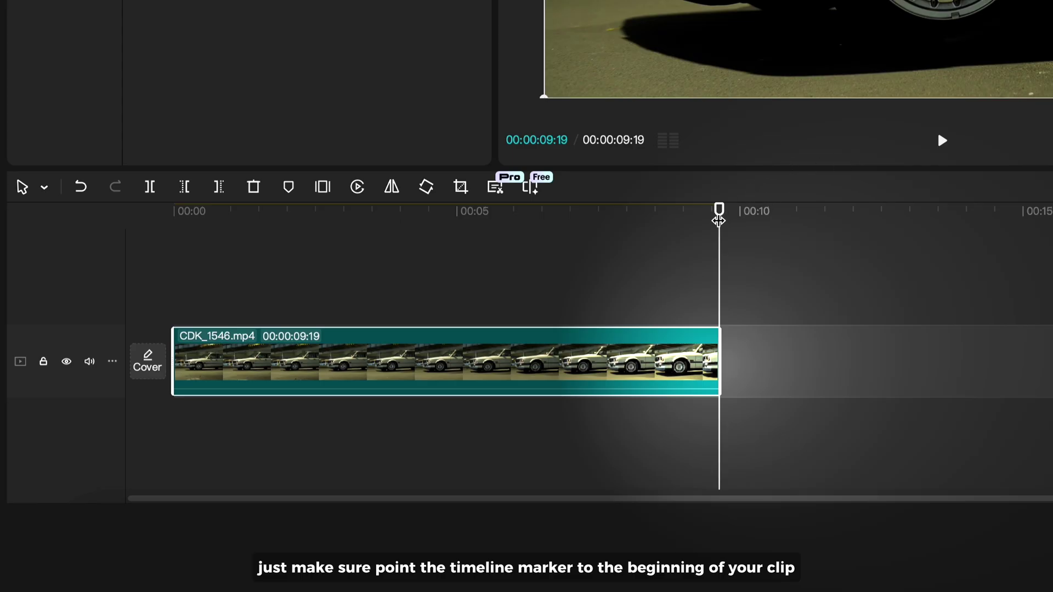
drag(720, 216, 165, 239)
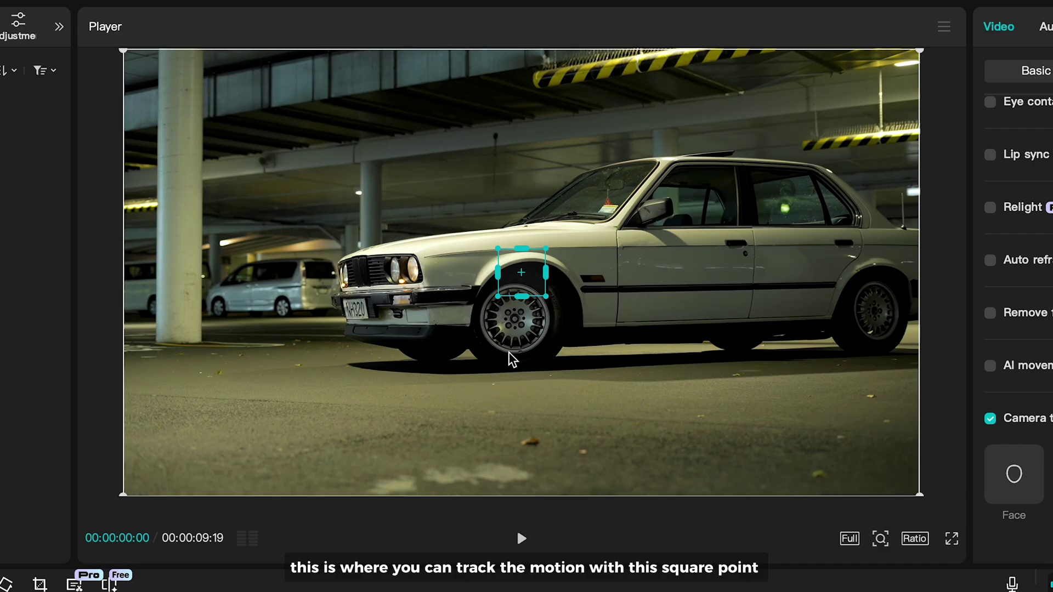
Track the front wheel hub with Fit to canvas on, then preview the result.
drag(527, 298, 526, 319)
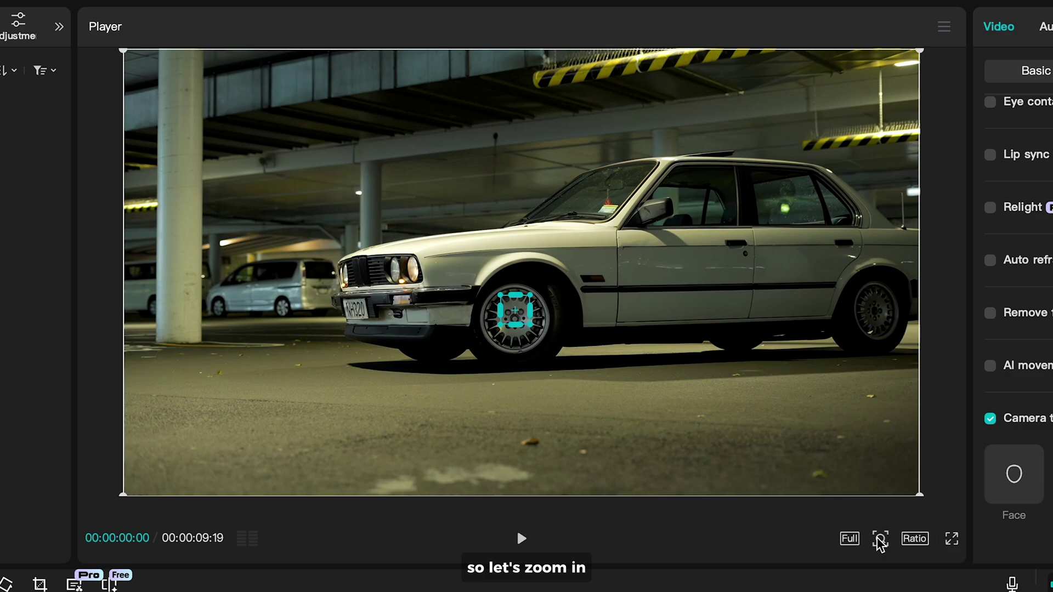
drag(844, 570, 925, 570)
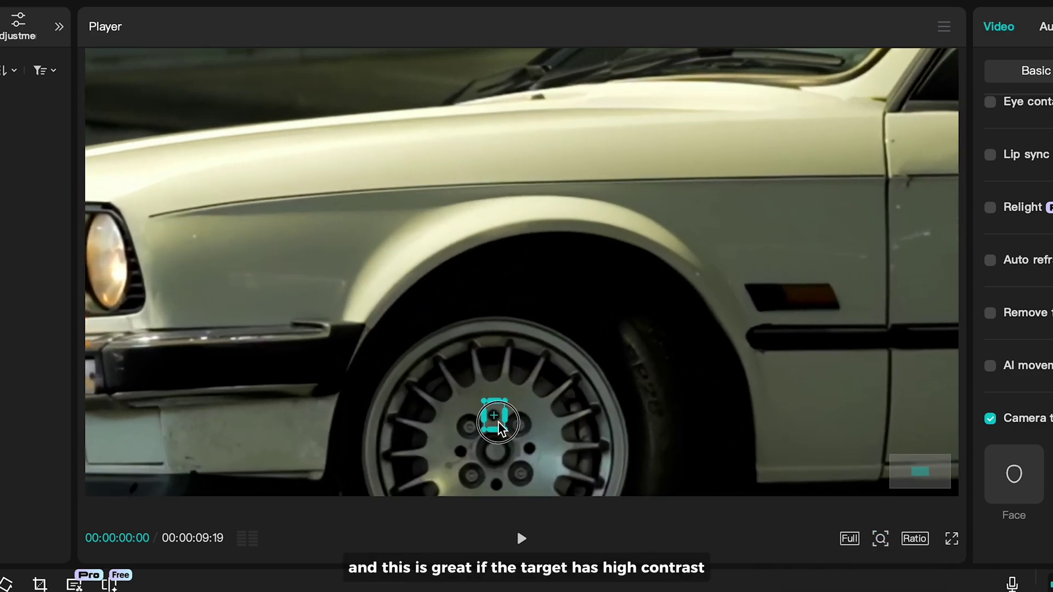
mouse_move(496, 414)
mouse_down()
mouse_move(494, 428)
mouse_move(494, 416)
mouse_up()
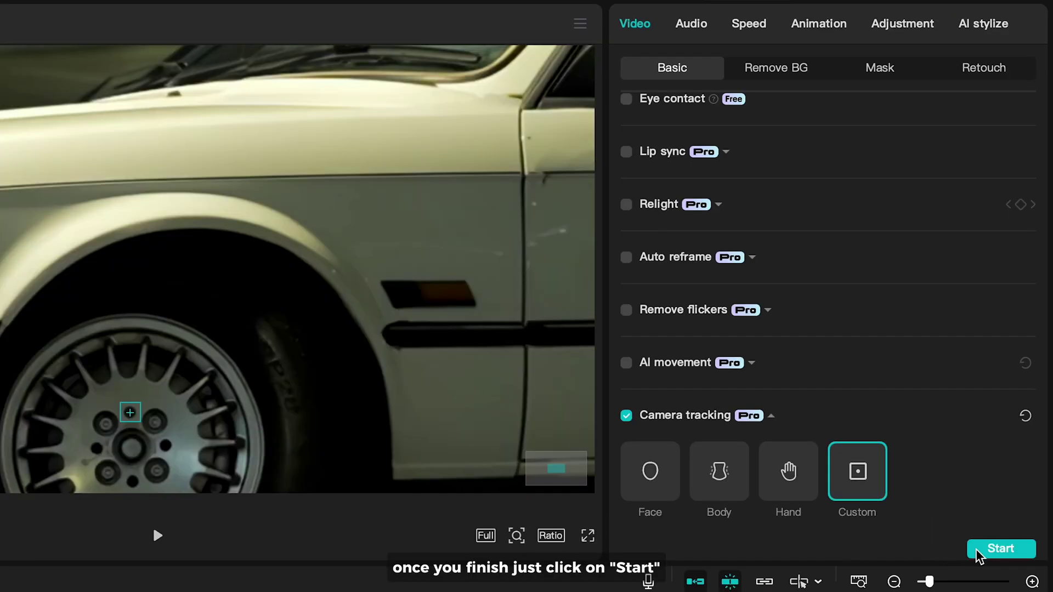
click(980, 553)
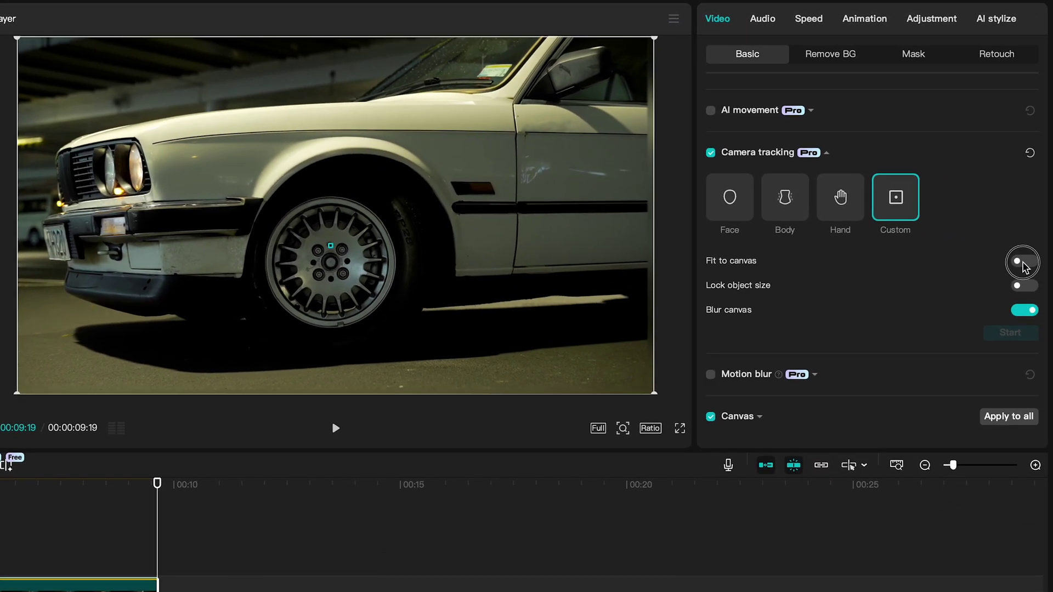
click(1024, 263)
key(space)
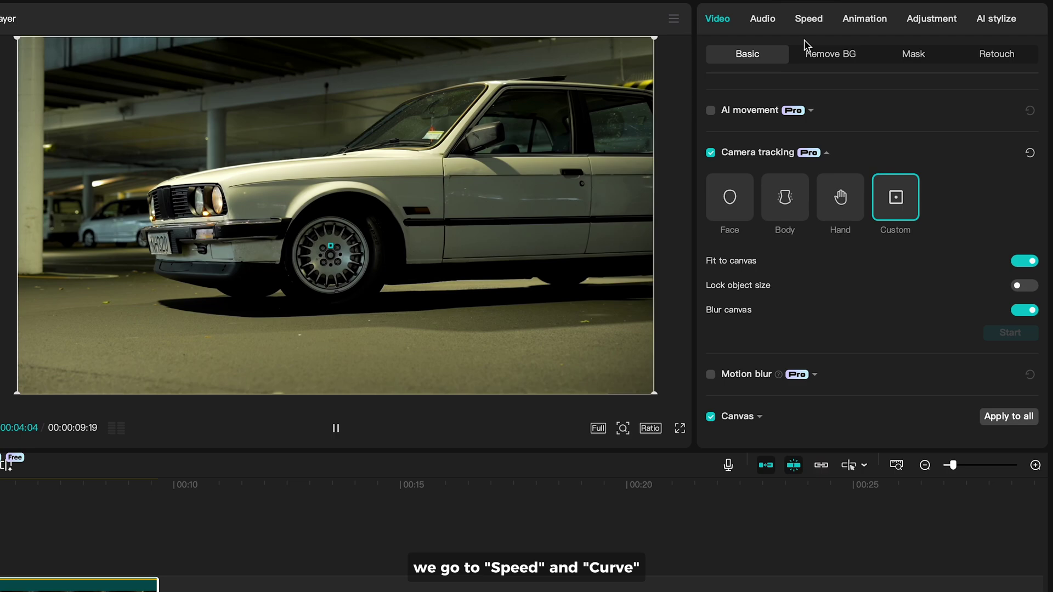
click(809, 19)
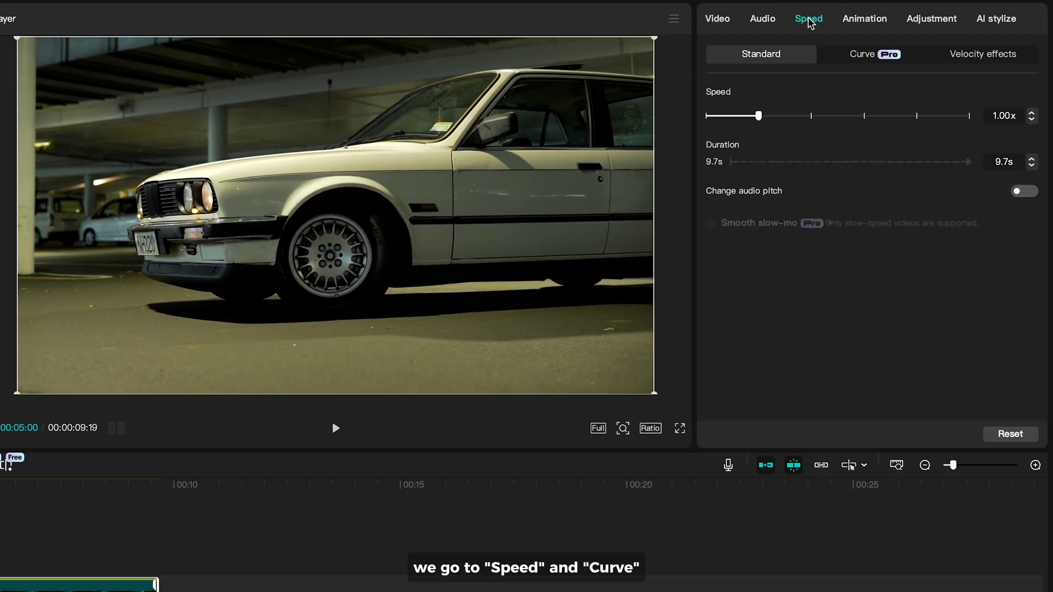
Build a Custom speed curve: fast start, 0.1x middle, fourth point deleted, 10x ending.
click(858, 59)
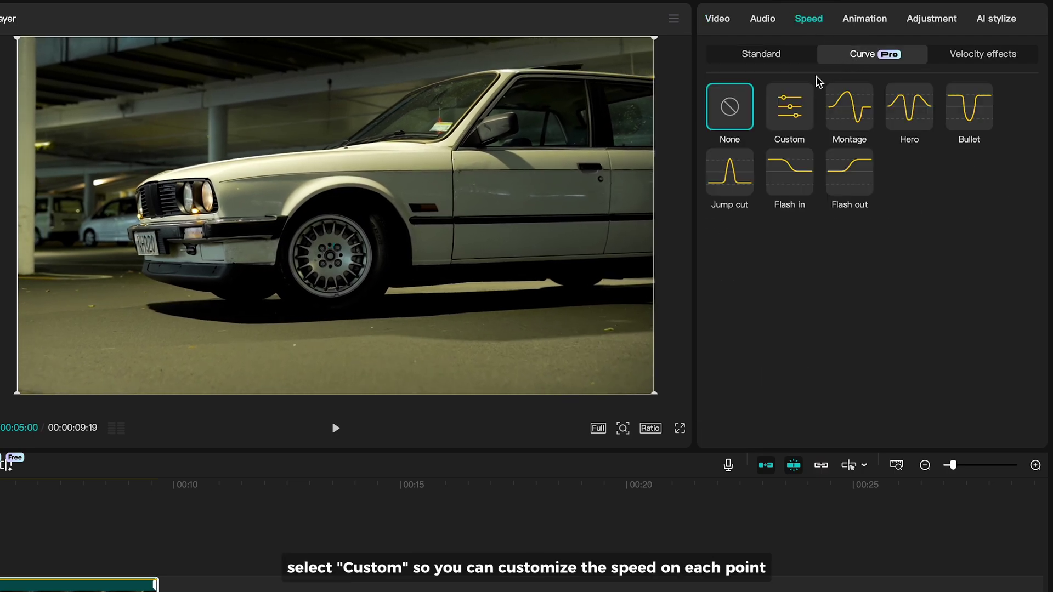
click(792, 113)
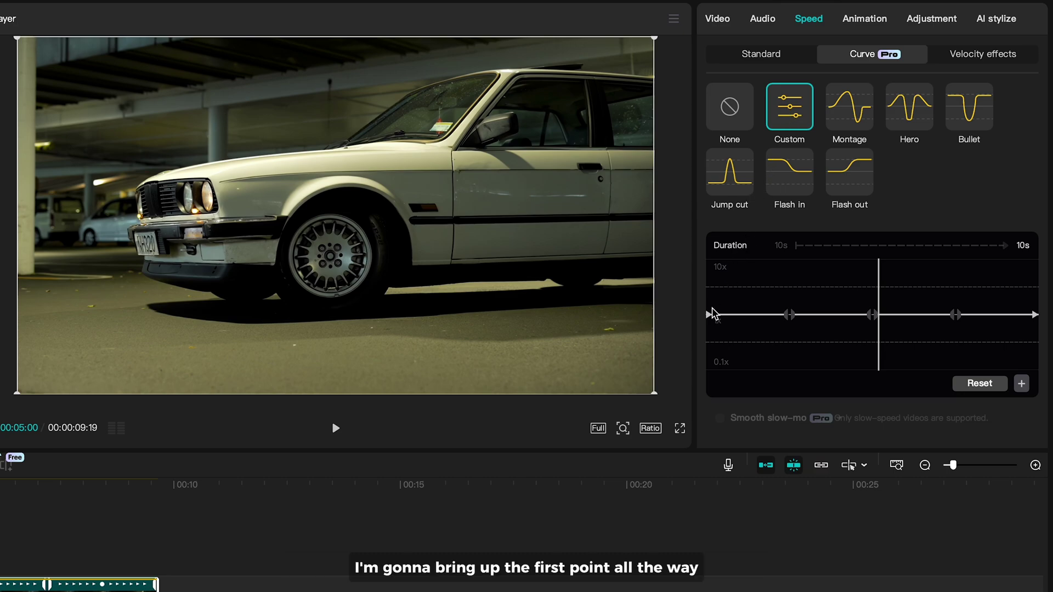
drag(710, 316, 710, 310)
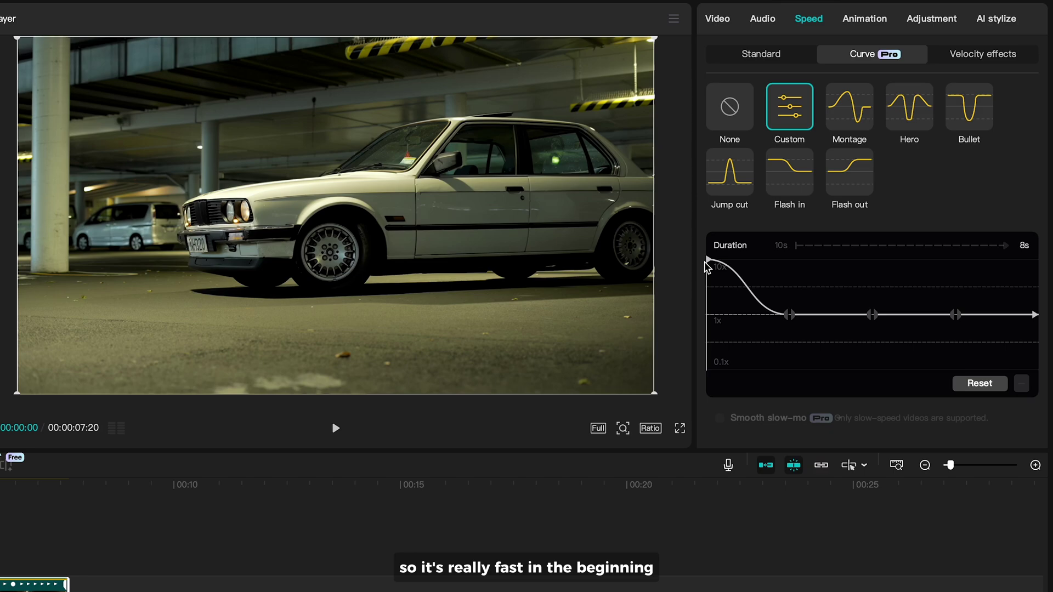
drag(790, 316, 805, 290)
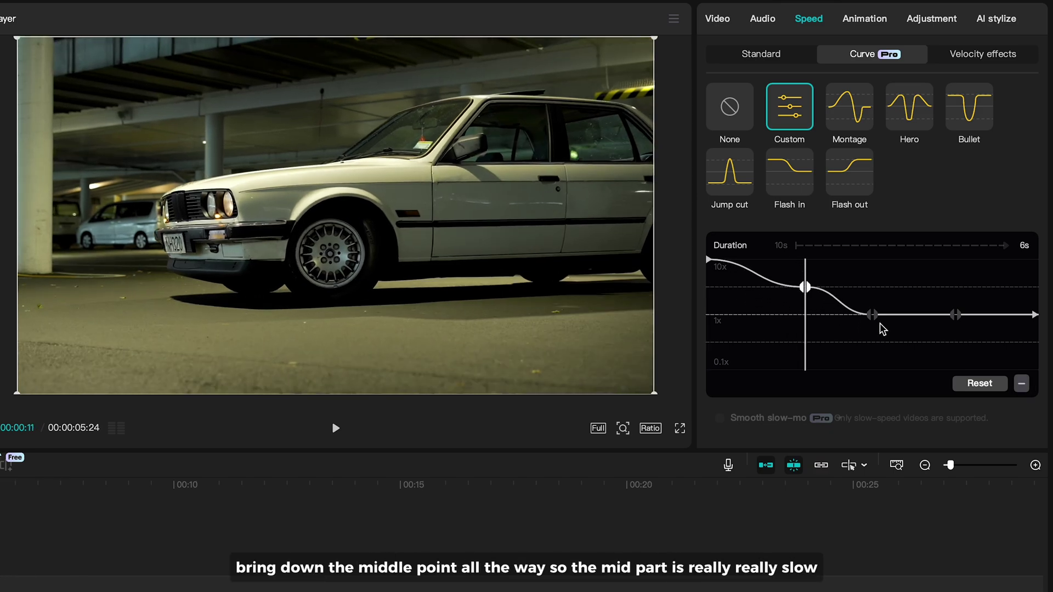
drag(877, 316, 870, 370)
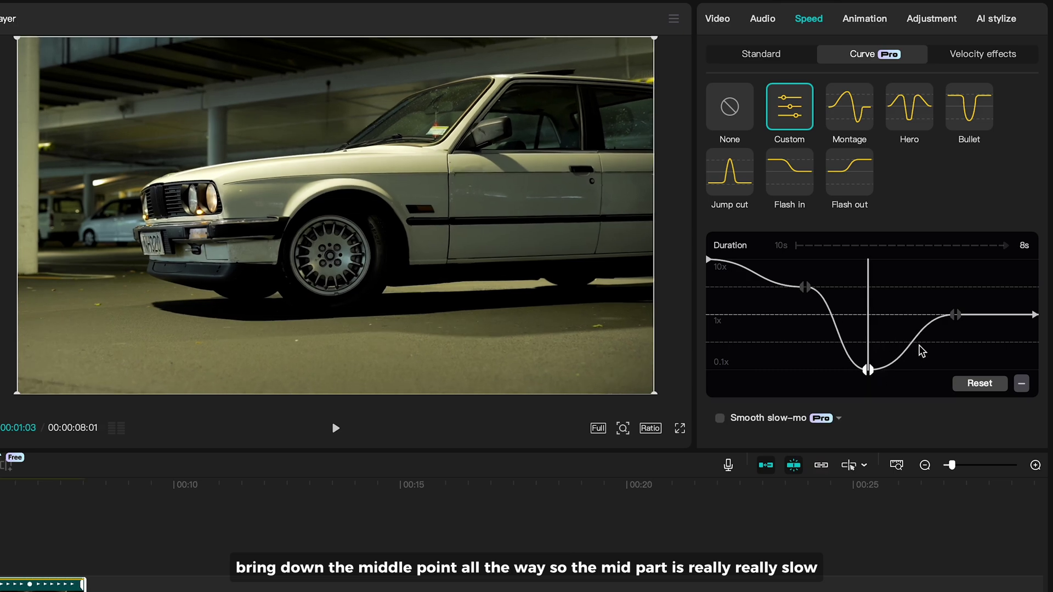
click(955, 317)
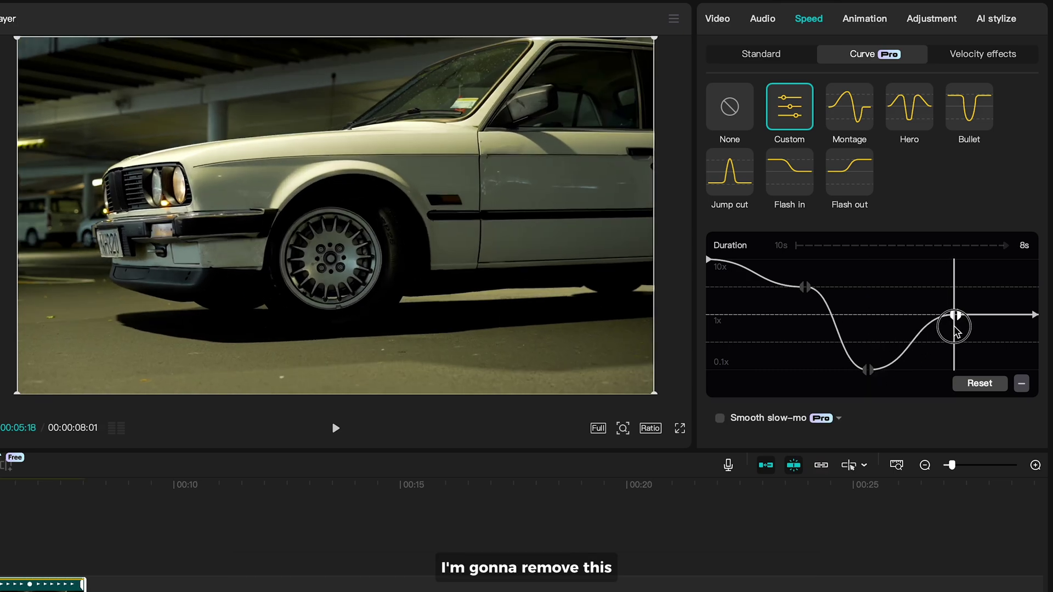
click(1023, 385)
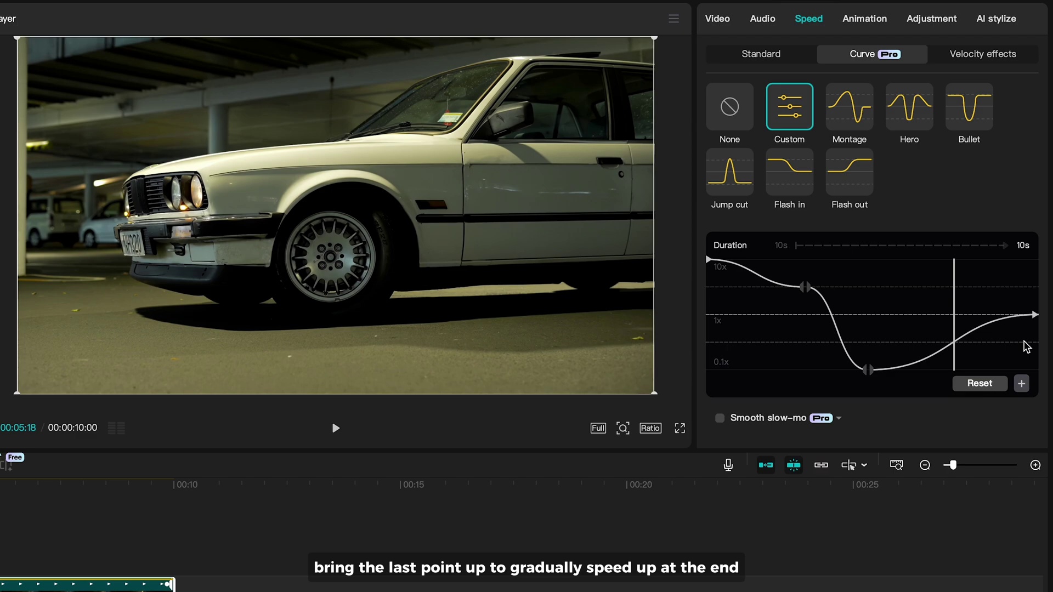
drag(1036, 317, 1037, 260)
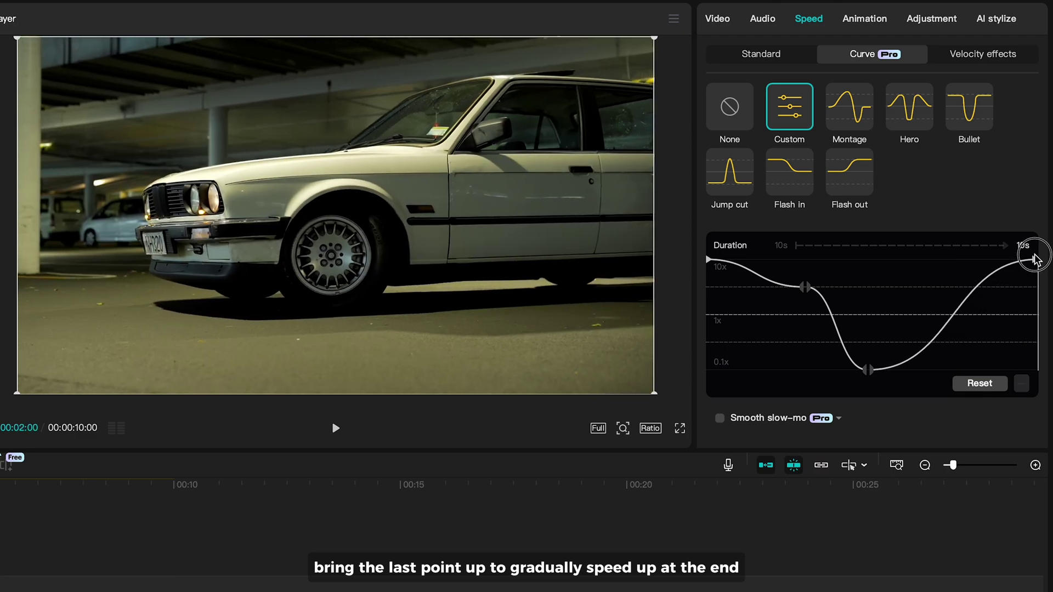
key(space)
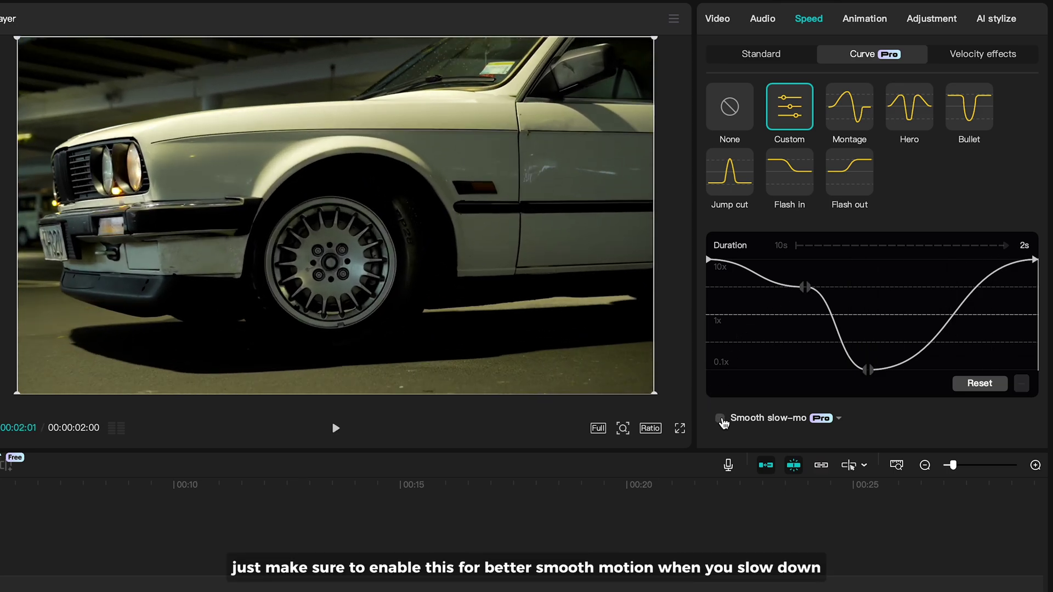
Enable Smooth slow-mo frame blending and preview the 2s ramped clip.
click(721, 418)
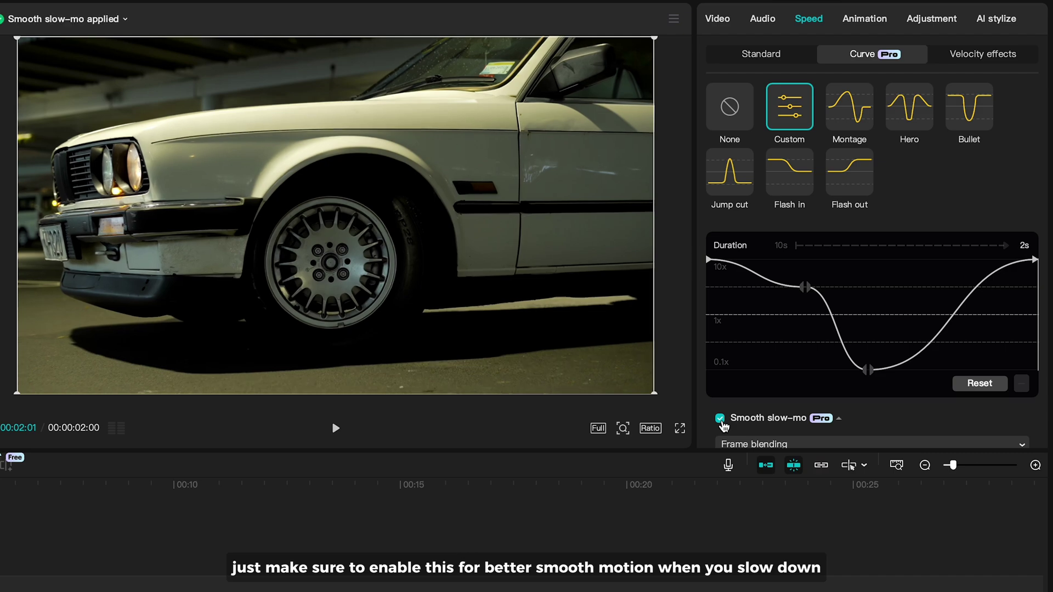
key(space)
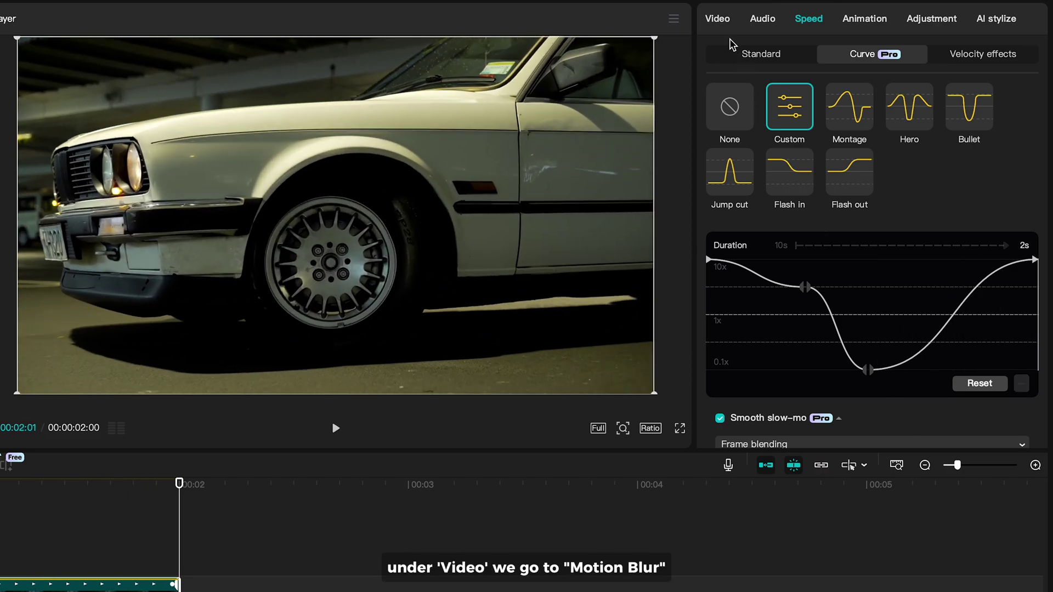
Enable Motion blur with Blur left at 100 and Blend set to about 60.
click(723, 25)
scroll(809, 327, down, 5)
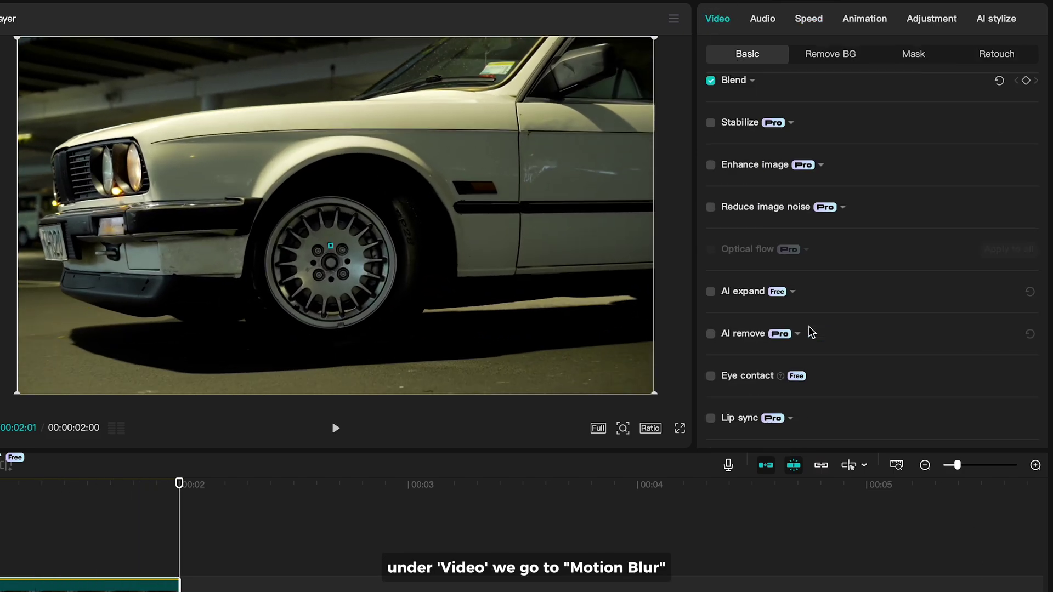
scroll(810, 329, down, 3)
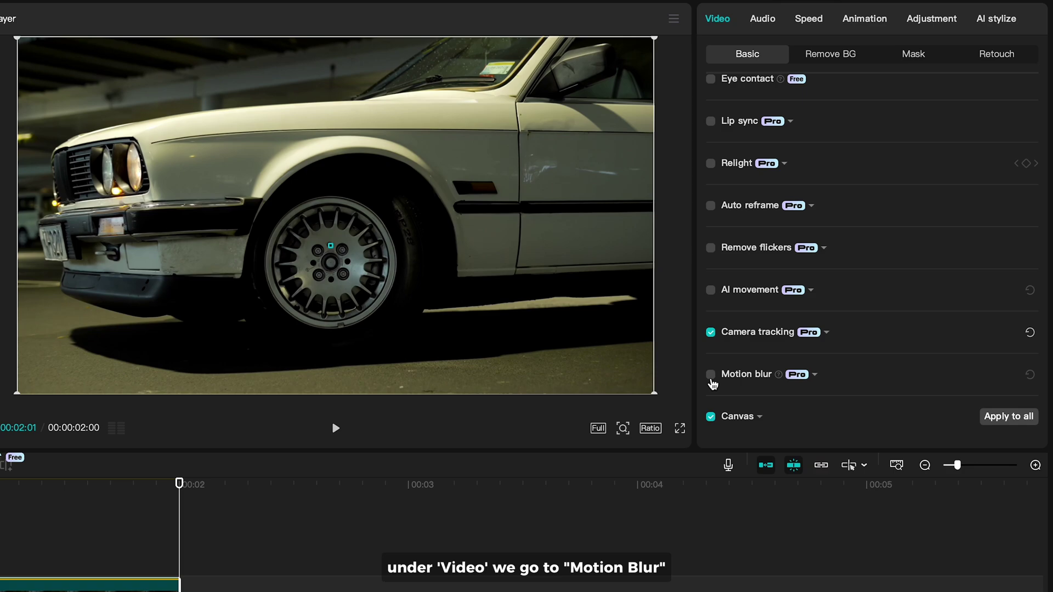
click(712, 376)
scroll(766, 397, down, 3)
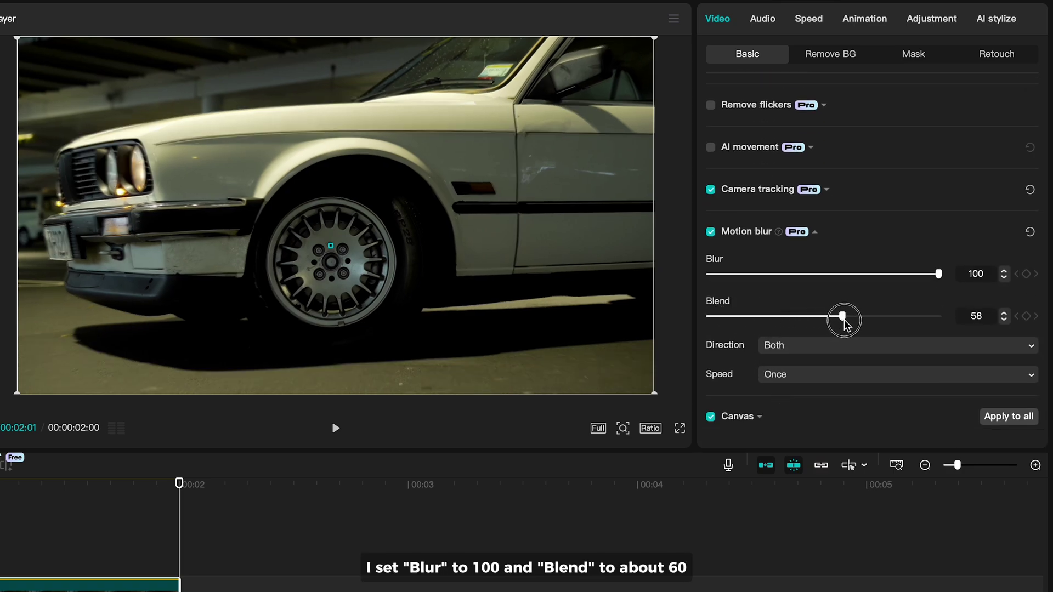
drag(847, 318, 848, 321)
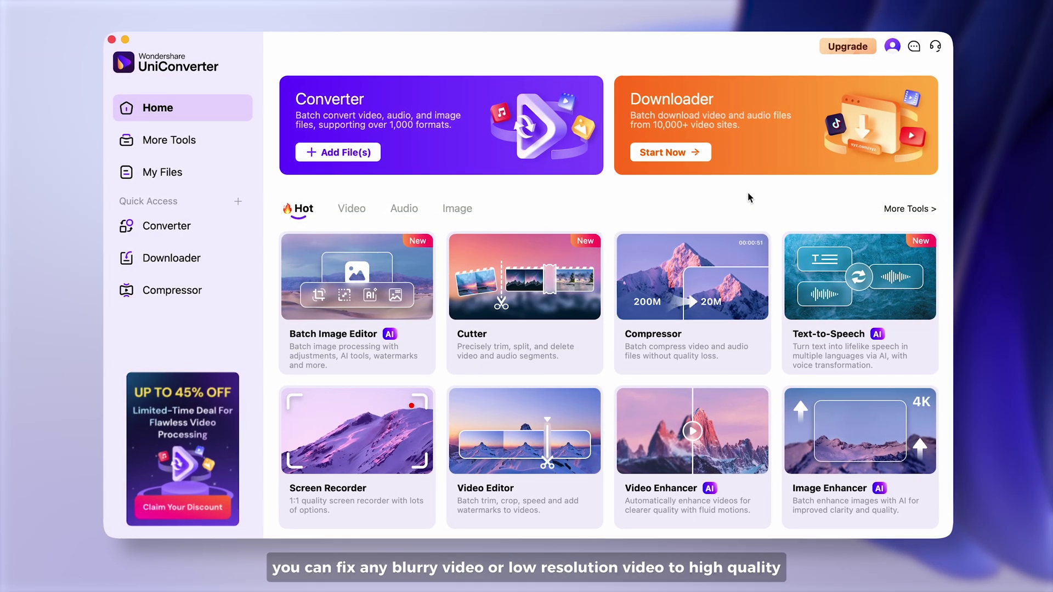
mouse_move(696, 461)
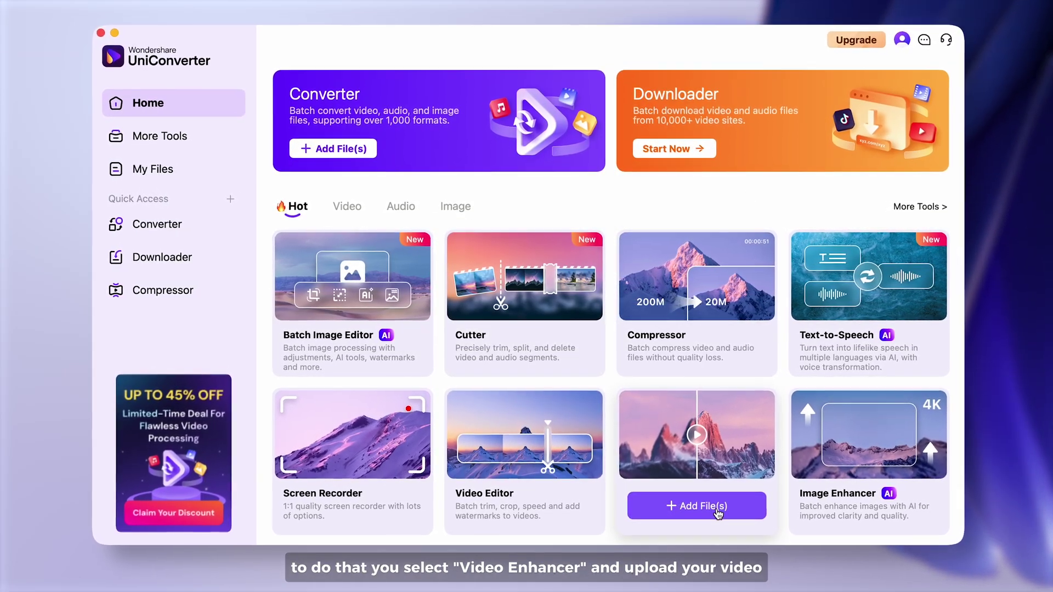
Enhance Car.mp4 with the Video Enhancement model and export the full video.
click(718, 512)
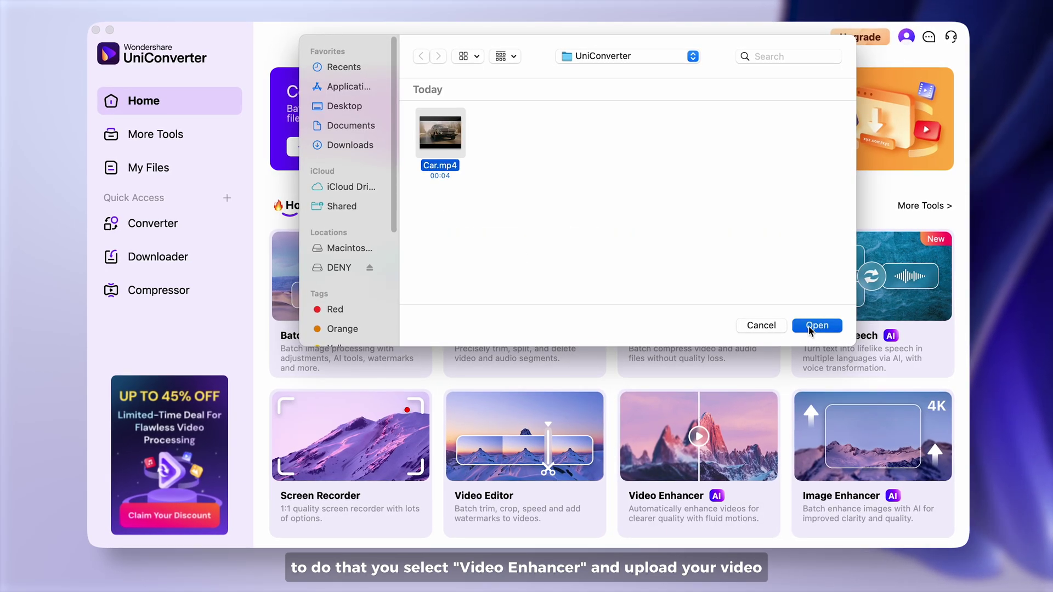
click(817, 325)
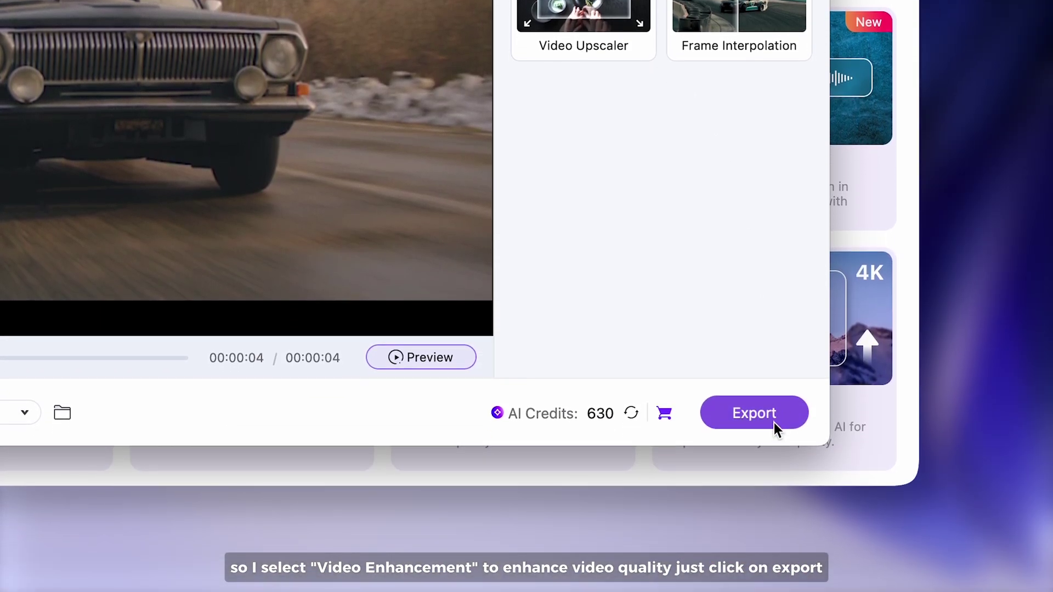
click(775, 422)
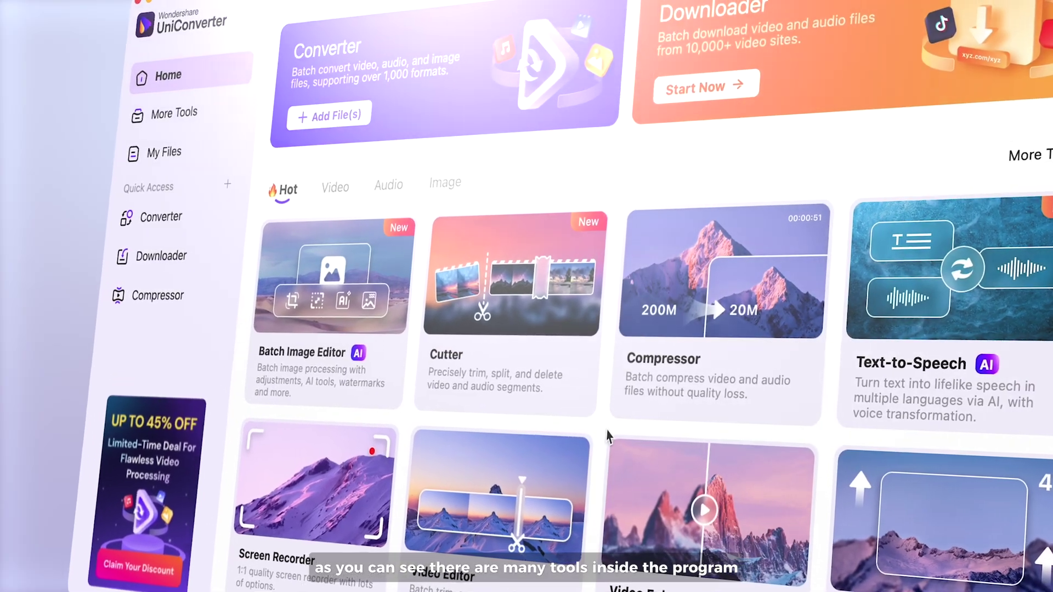
Show UniConverter's Image, Audio, then Video tool categories on the home screen.
click(436, 184)
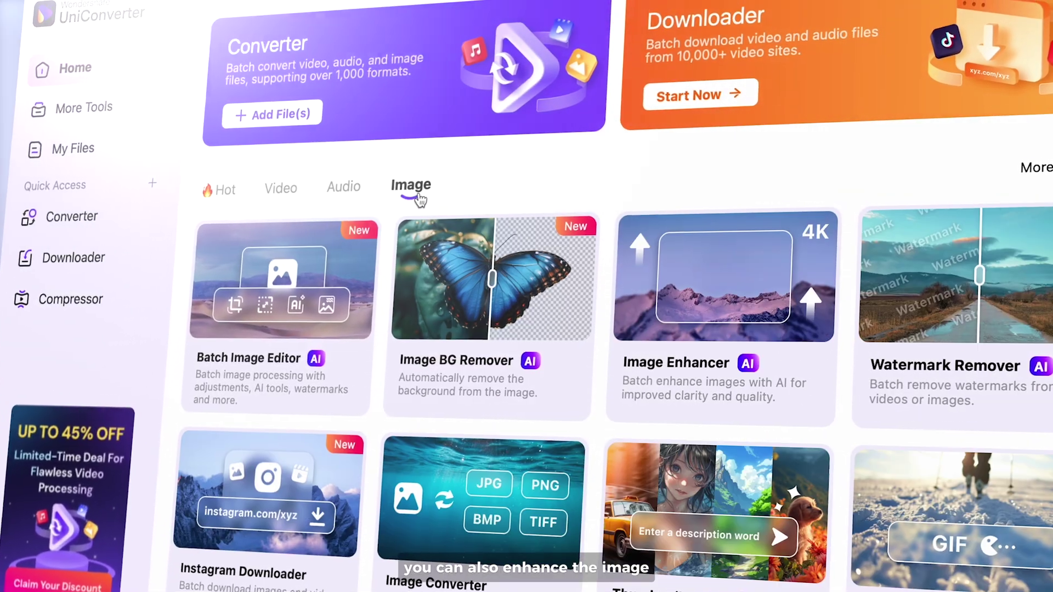
click(334, 188)
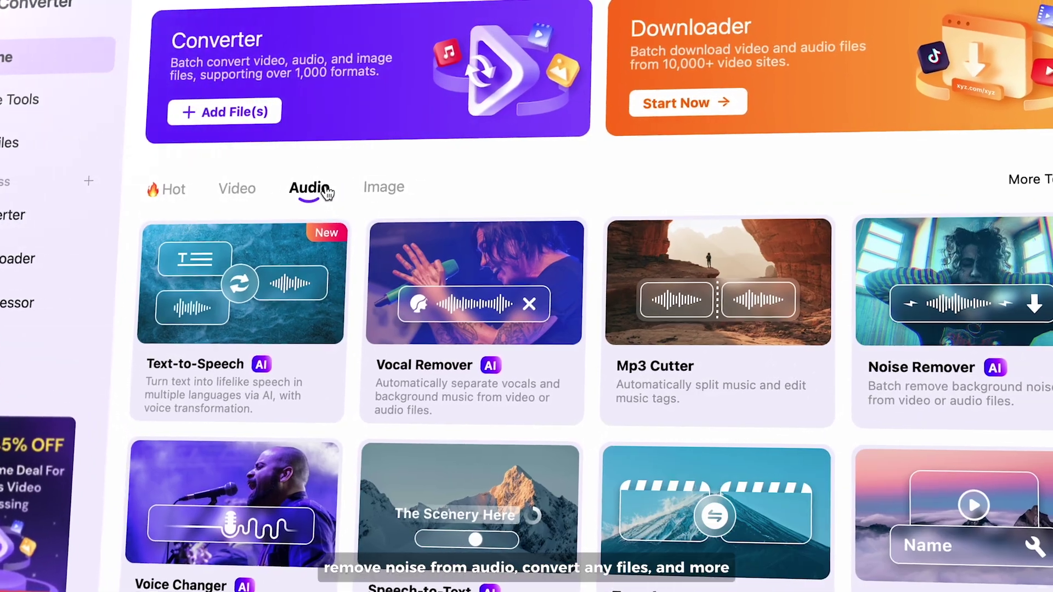
click(234, 189)
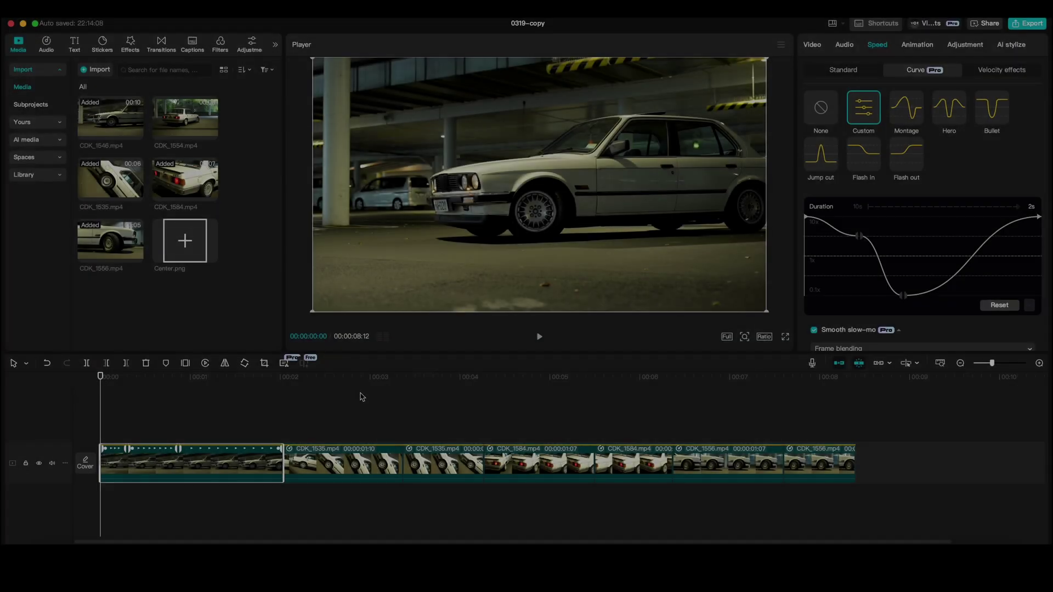
key(space)
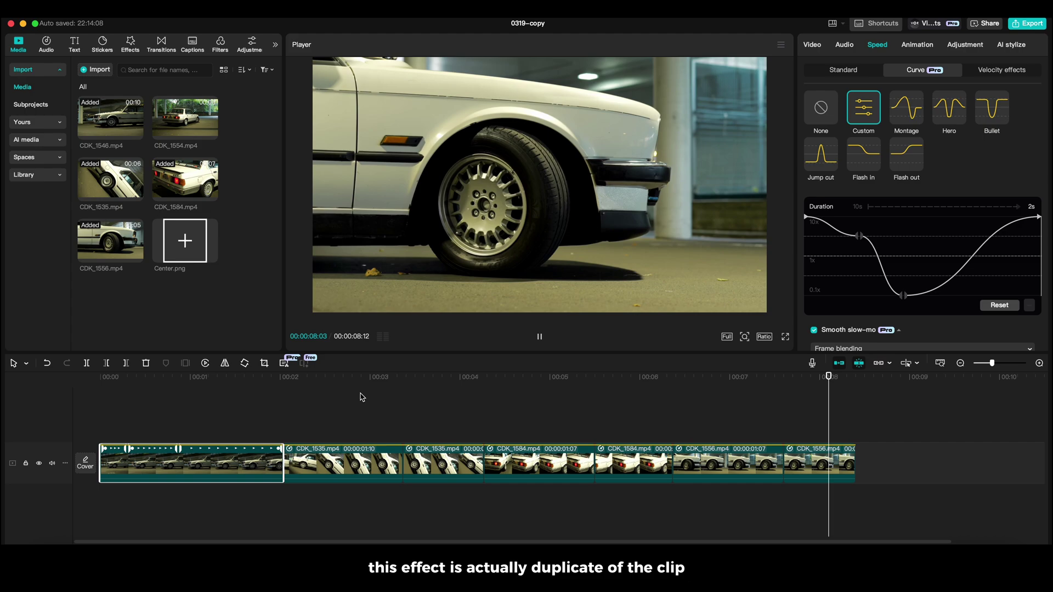
click(366, 454)
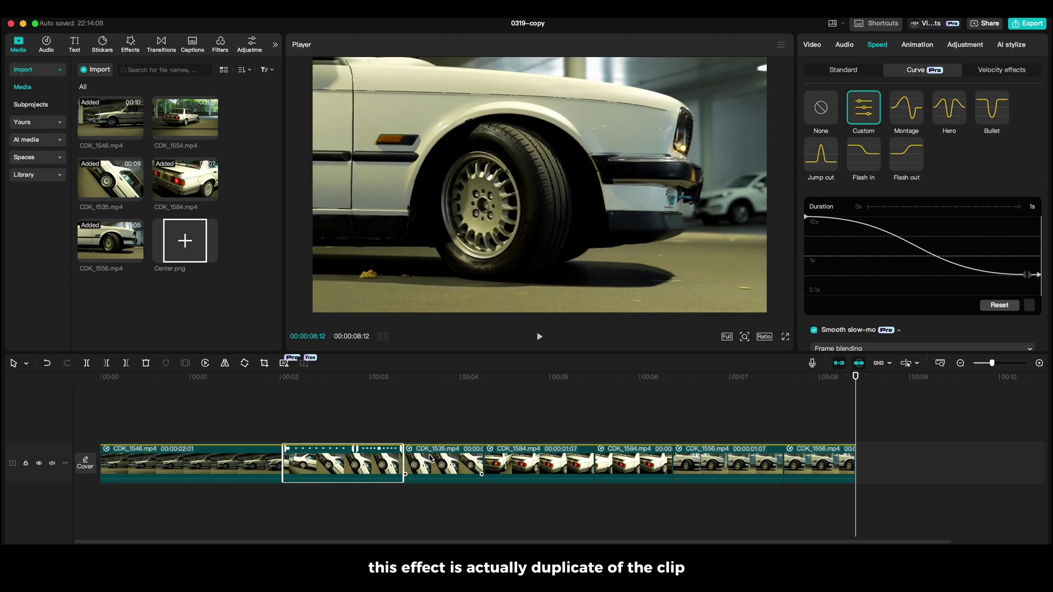
click(429, 460)
click(559, 460)
click(616, 463)
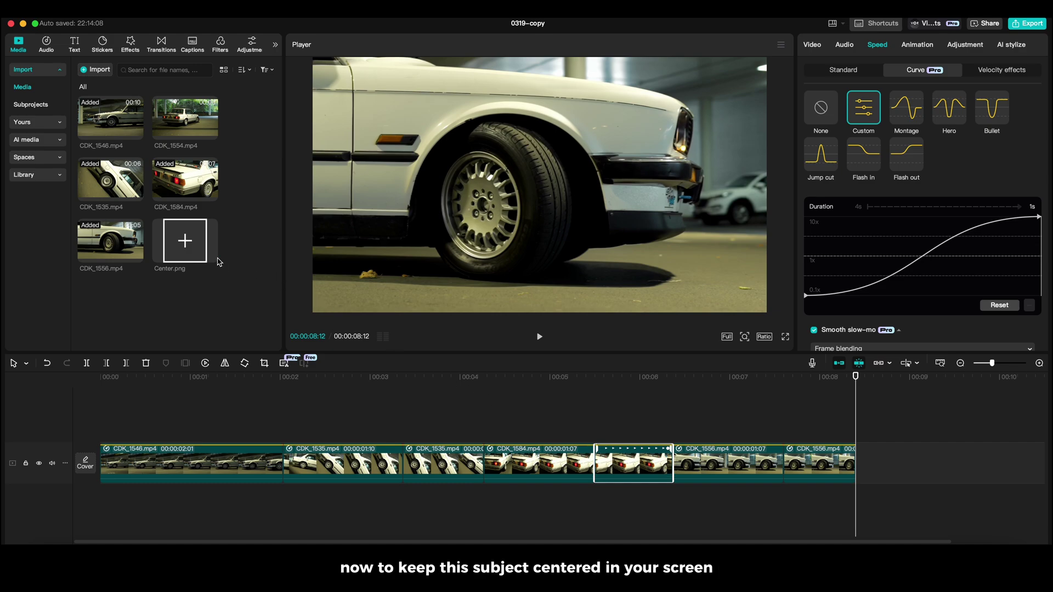
Overlay Center.png above the car clips, scaled to 12% and stretched to the sequence end.
drag(206, 245, 162, 391)
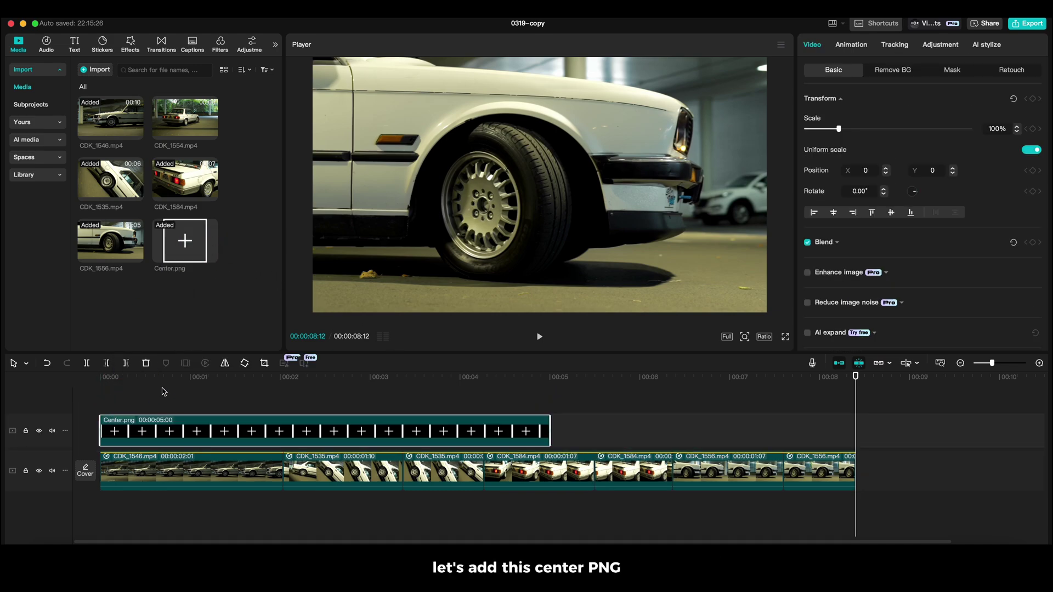
click(224, 378)
drag(411, 309, 518, 172)
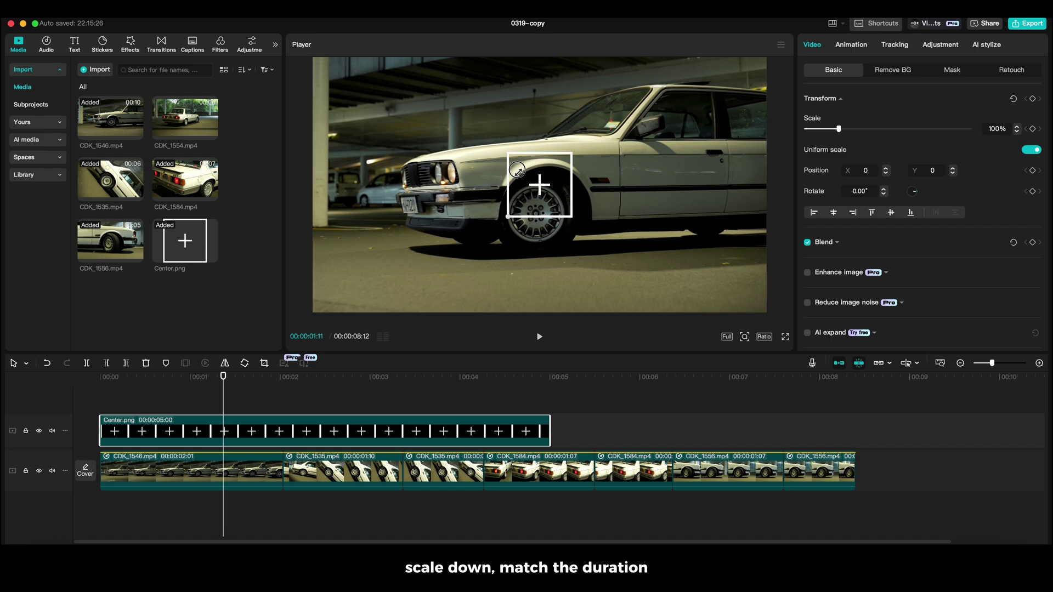
drag(555, 429, 856, 429)
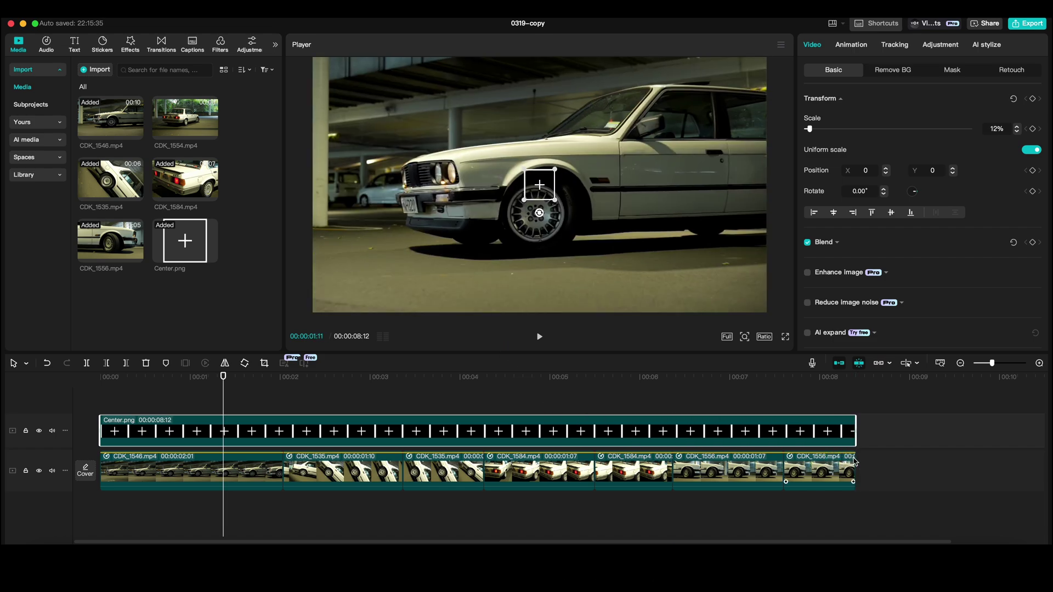
click(523, 465)
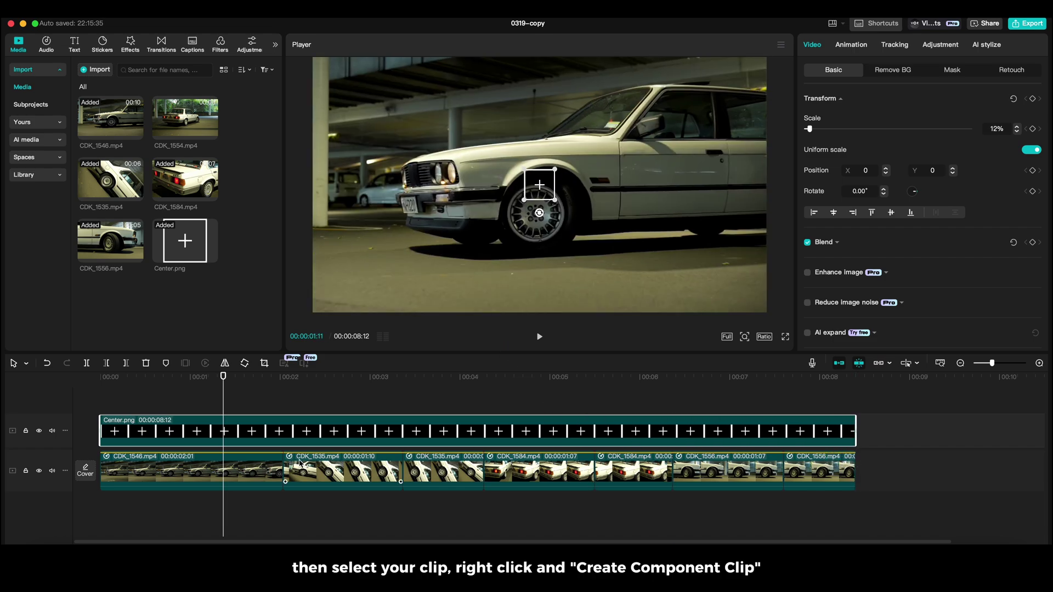
Make the first car clip a compound clip at 122% scale, wheel centered under the crosshair.
right_click(258, 470)
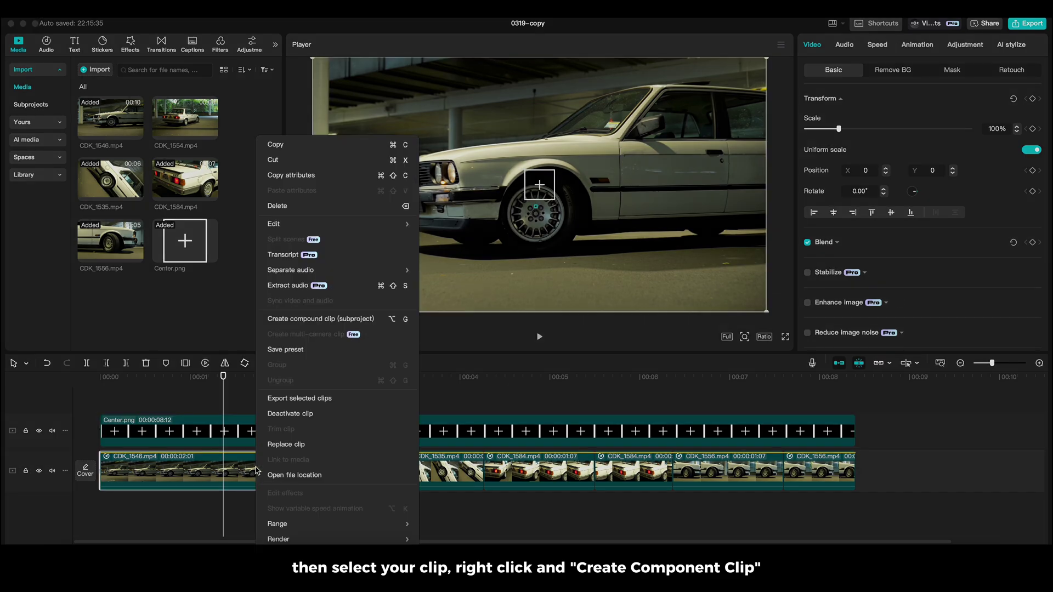
click(294, 321)
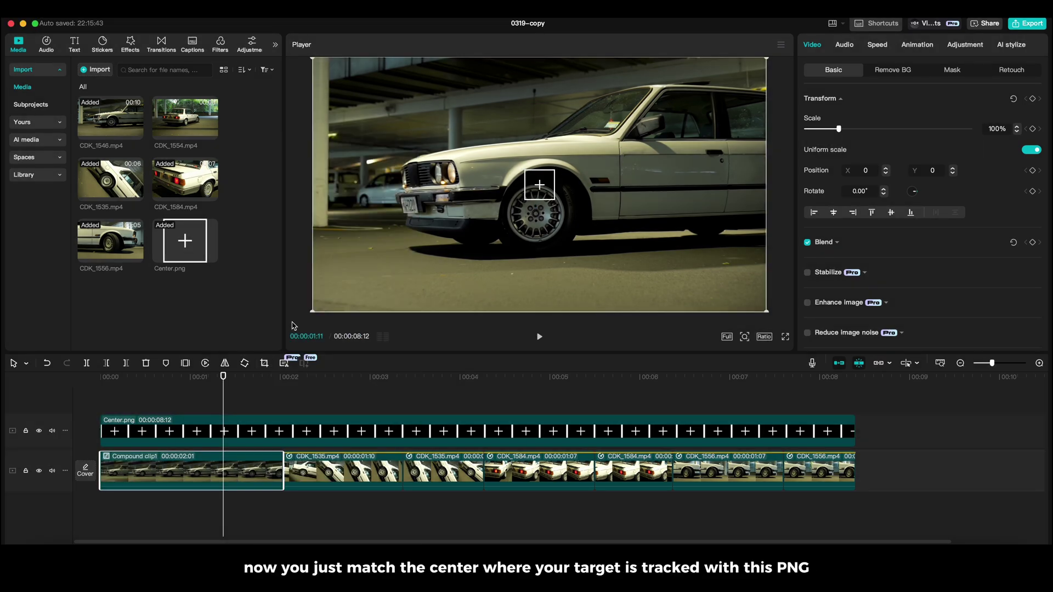
drag(316, 308, 247, 363)
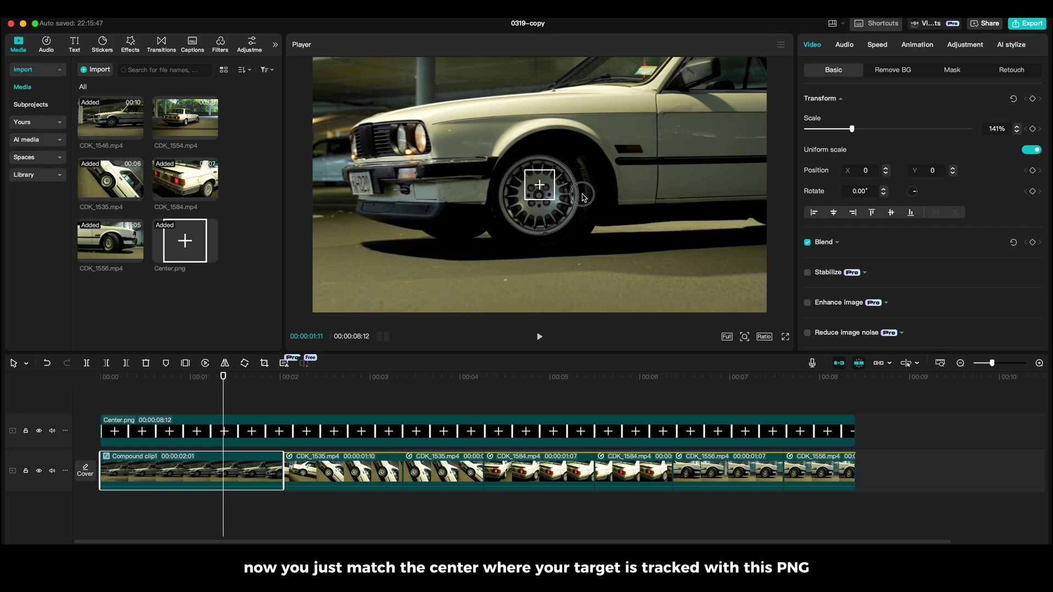
drag(850, 129, 848, 129)
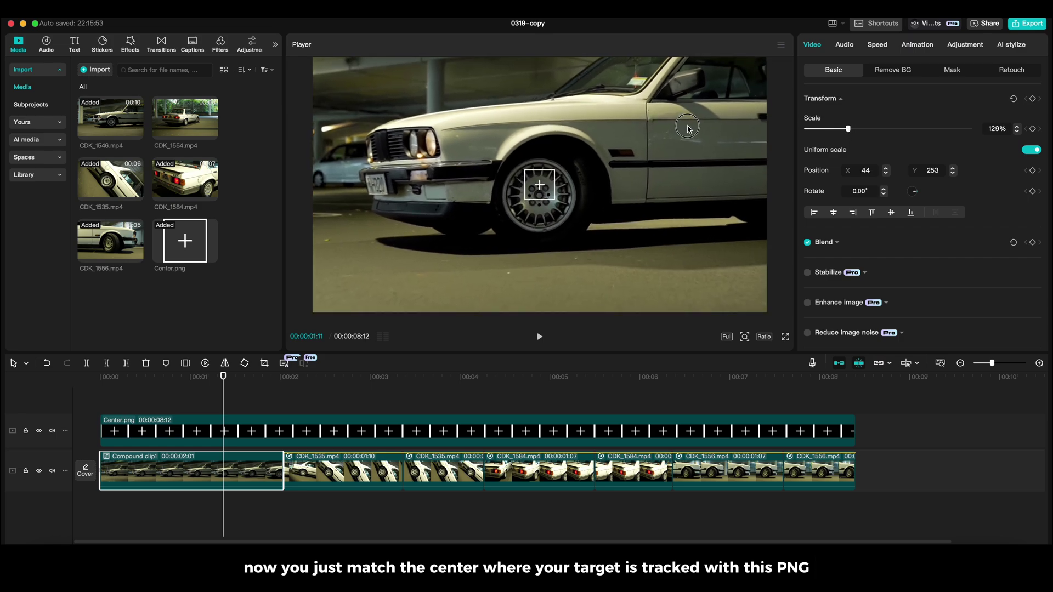
click(1020, 131)
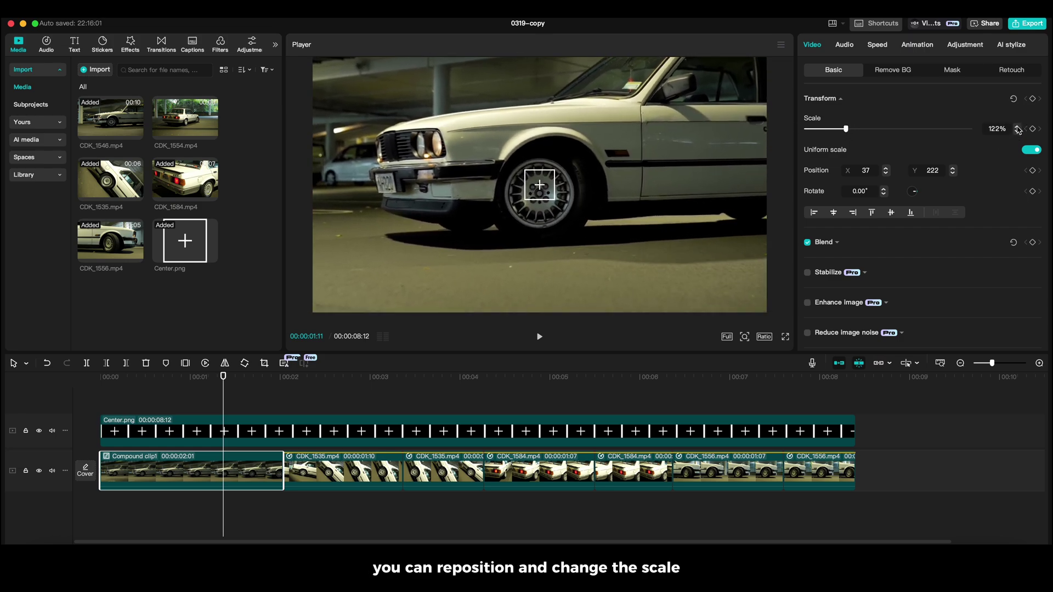
Play the sequence from near the start to check the wheel's alignment with the crosshair.
click(105, 378)
key(space)
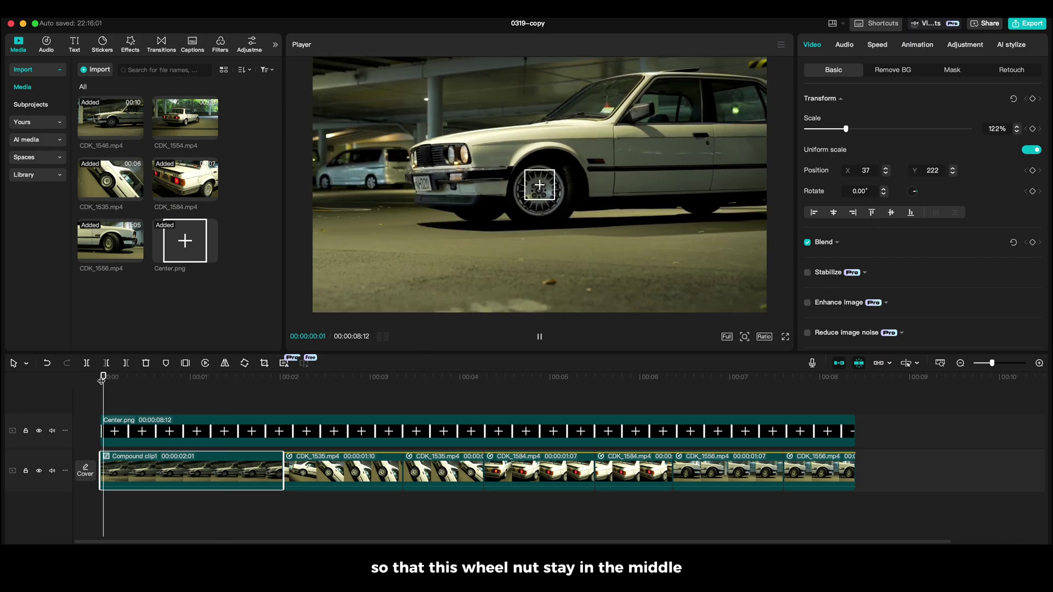
key(space)
Merge the next group of selected car clips into a compound clip.
click(372, 474)
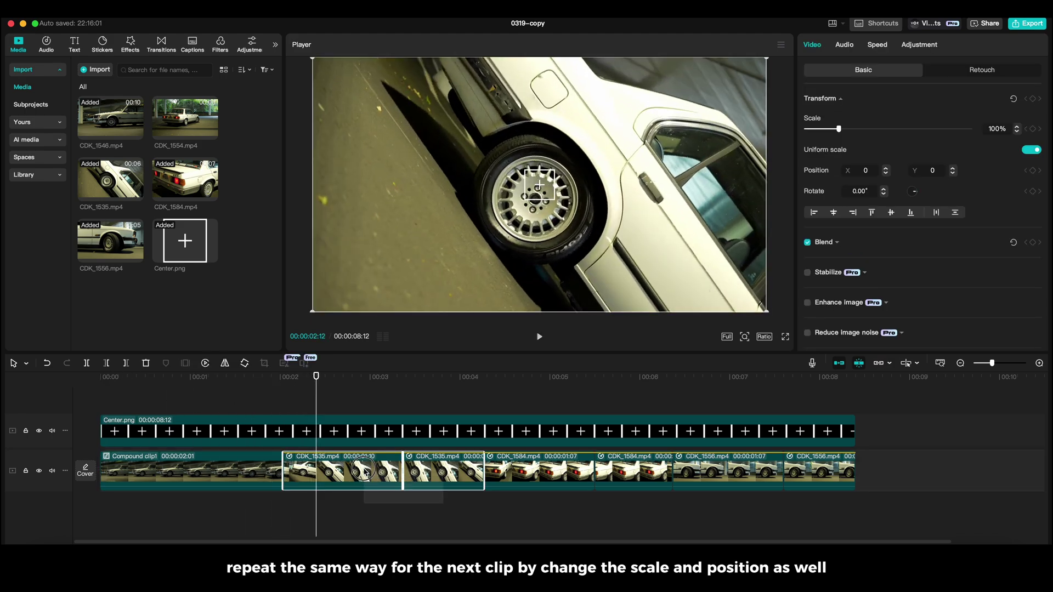
right_click(366, 473)
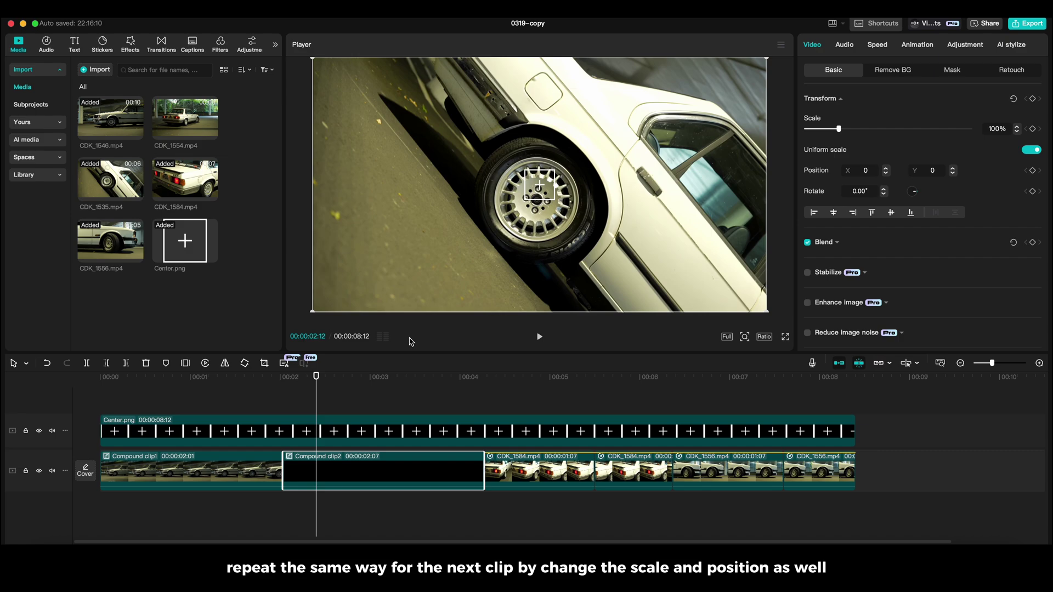
click(420, 339)
click(323, 379)
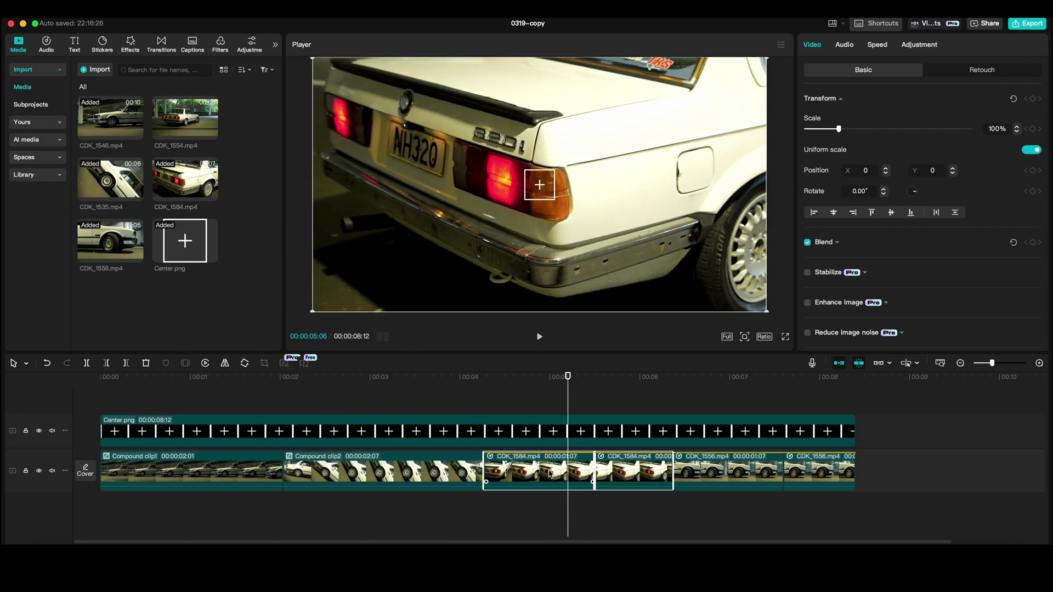
Rescale and reposition the third and fourth compound clips to center the wheel on the crosshair.
click(1019, 131)
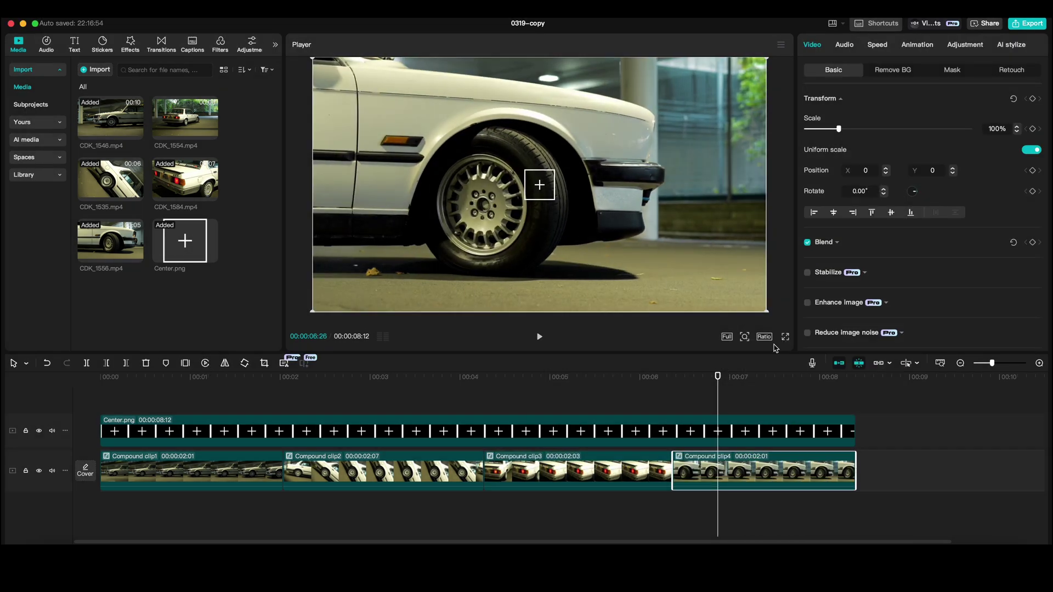
drag(319, 317, 296, 330)
click(681, 379)
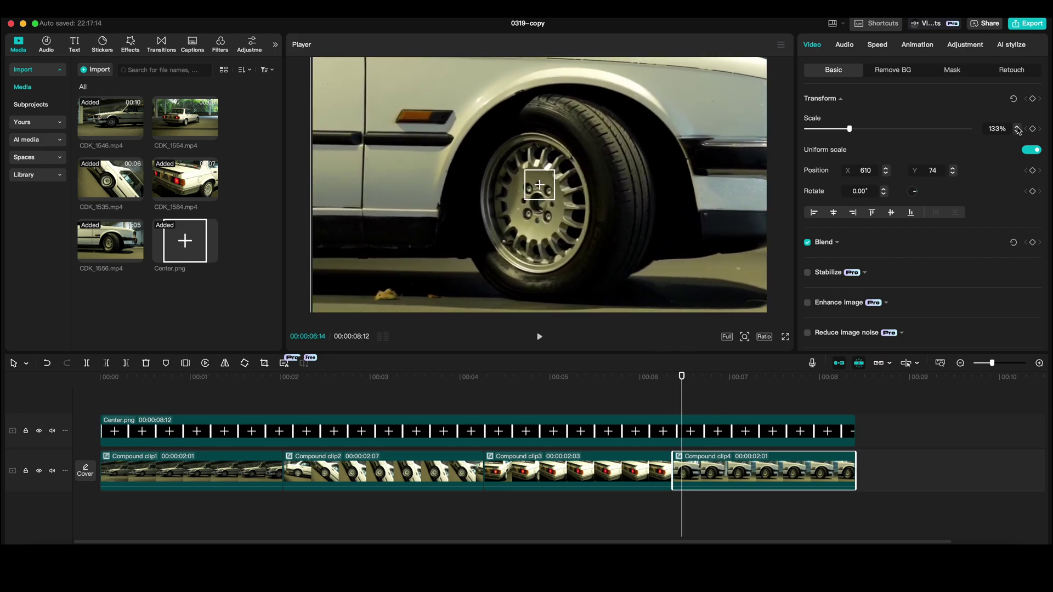
drag(785, 379, 83, 402)
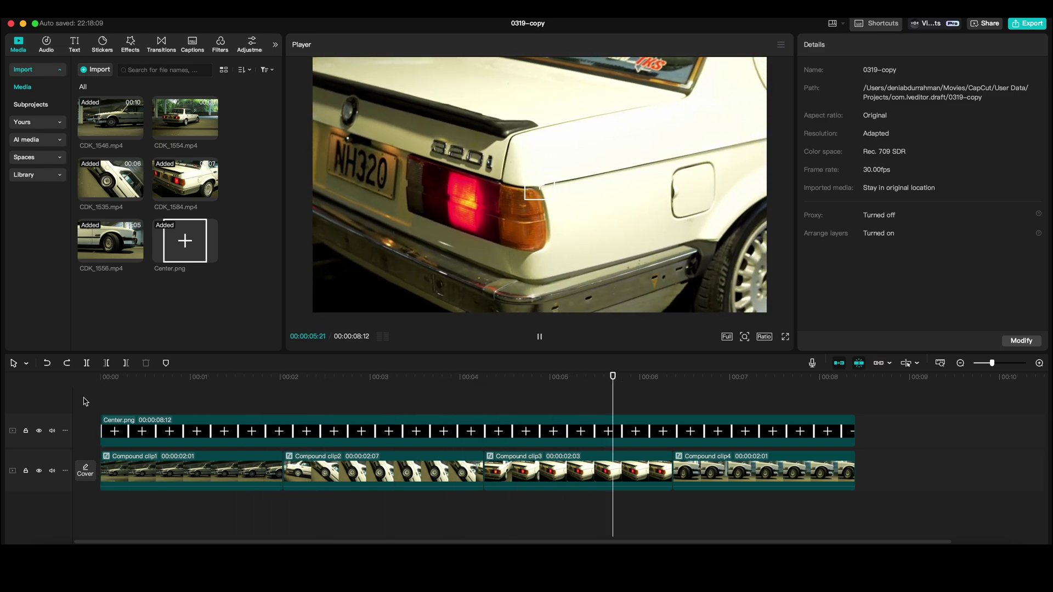
Delete the Center.png crosshair clip from the overlay track.
click(117, 433)
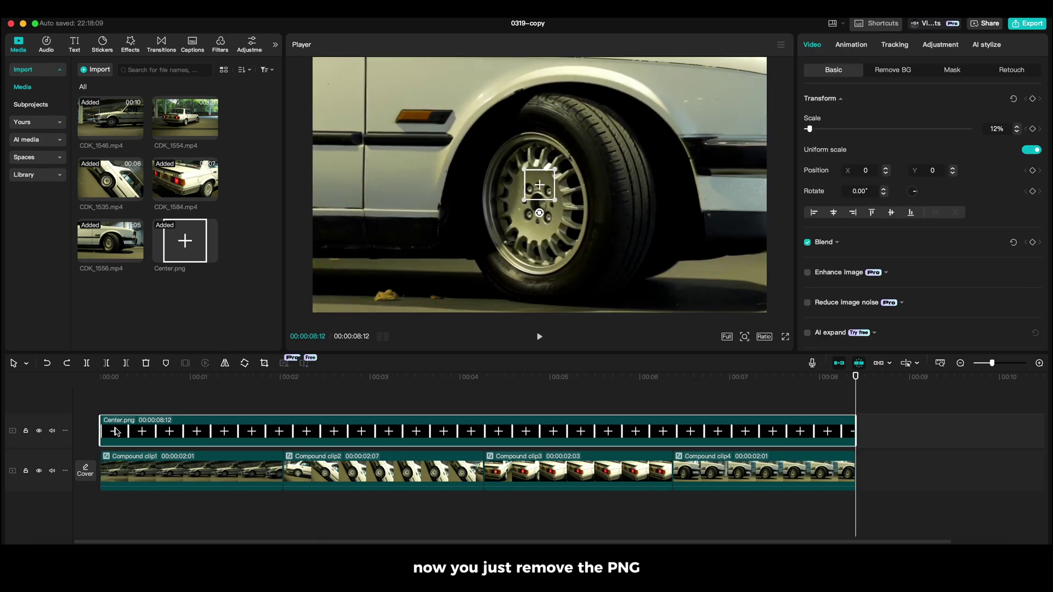
key(Delete)
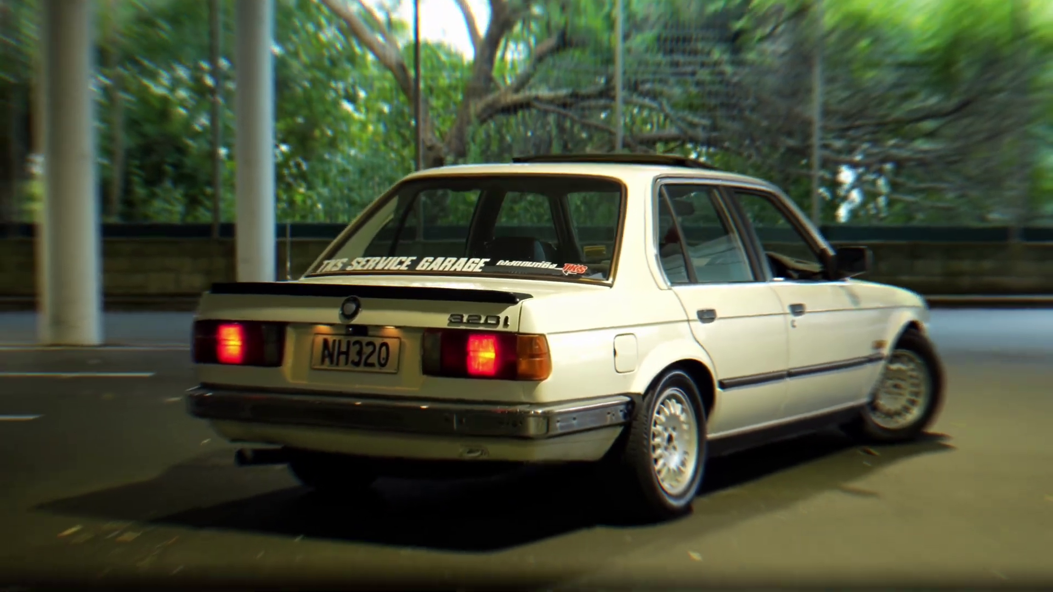
Preview the edit, return to the parent timeline, and play it with the Flash effects.
key(space)
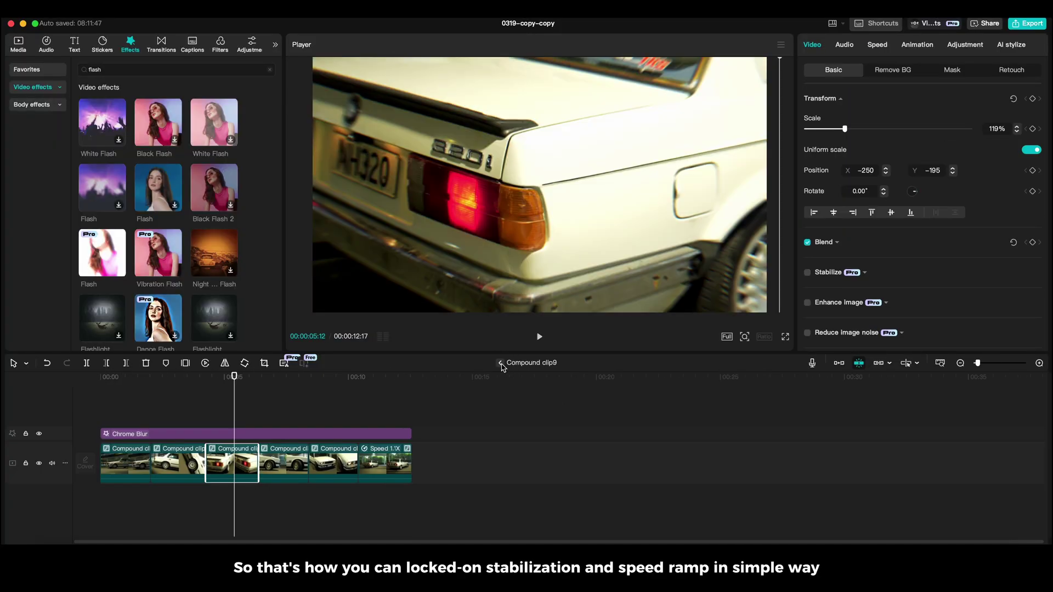
click(501, 363)
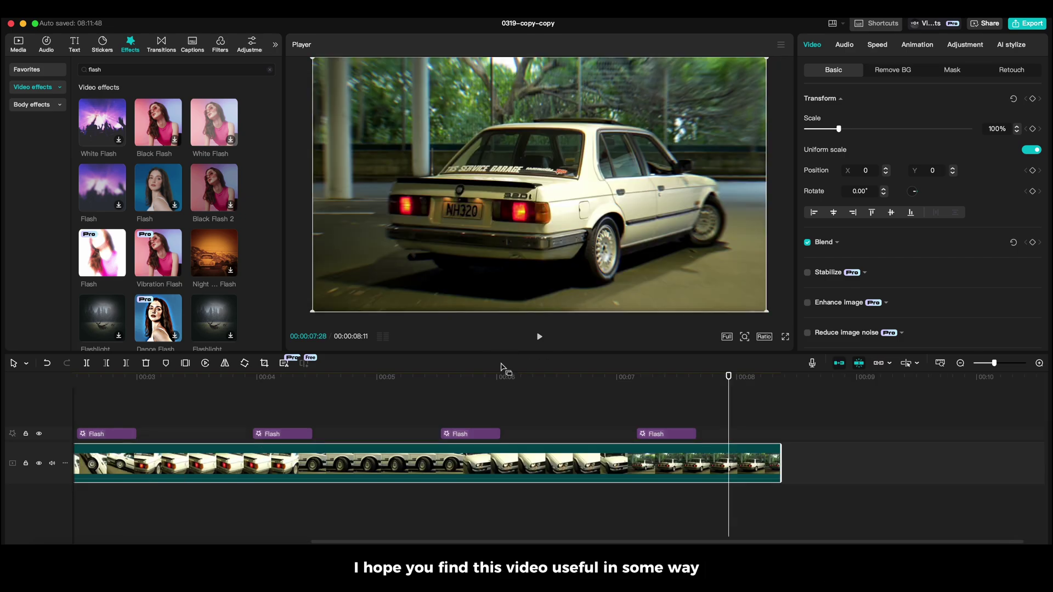
key(space)
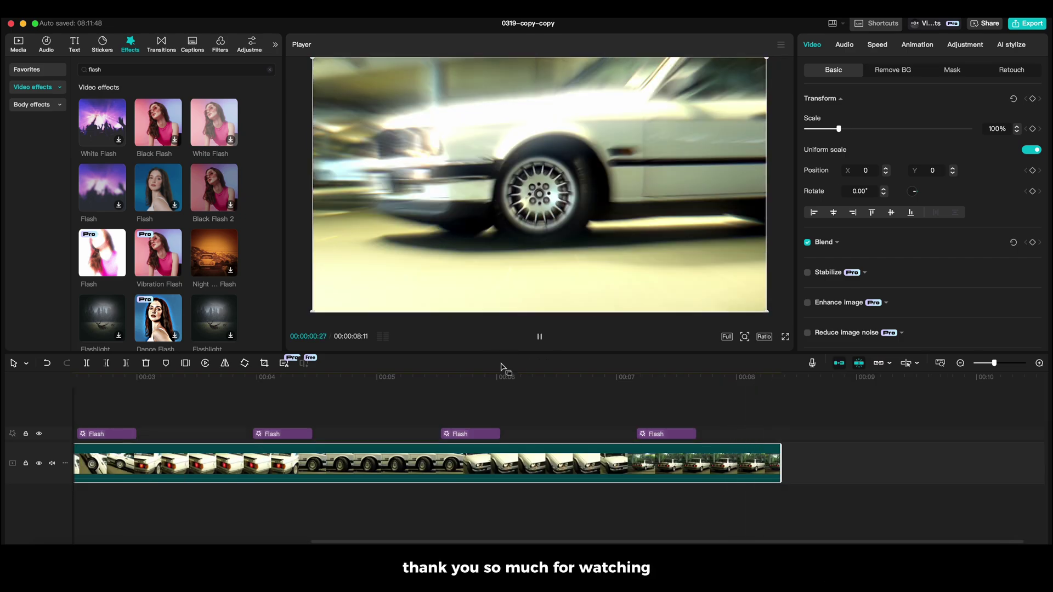